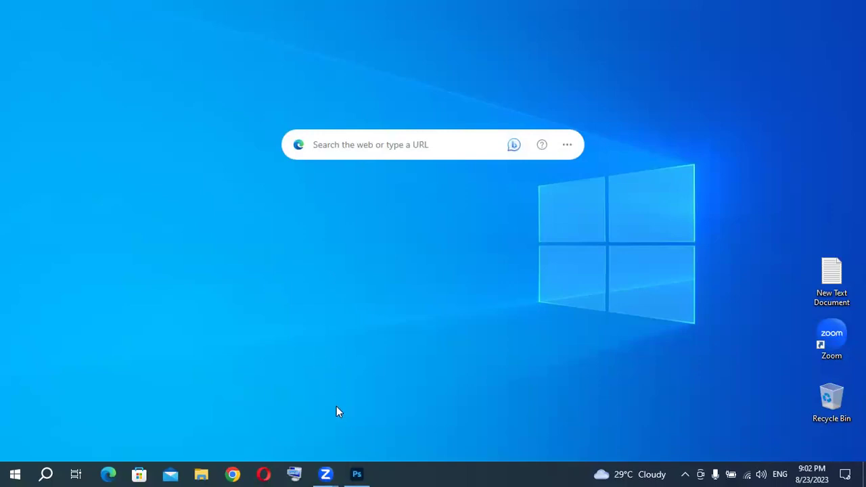
- Switch to Photoshop and create a new 1366 x 768 px web document from the Web Most Common preset
{"action": "left_click", "coordinate": [358, 475]}
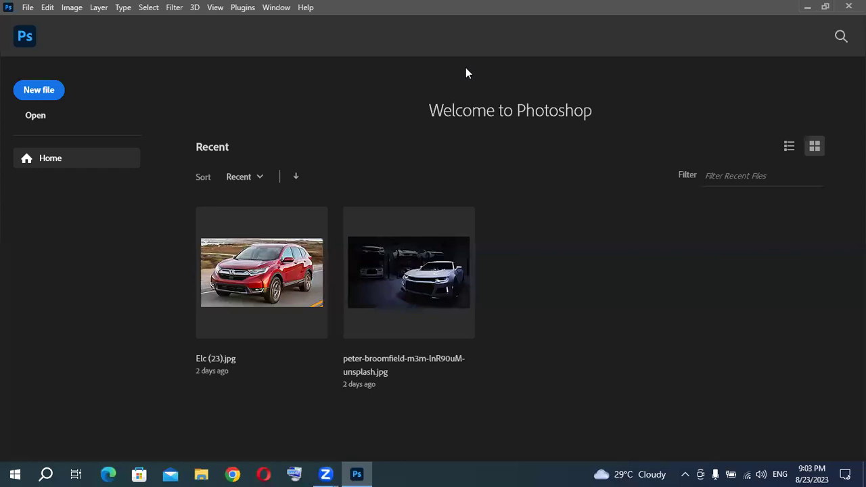
{"action": "left_click", "coordinate": [55, 89]}
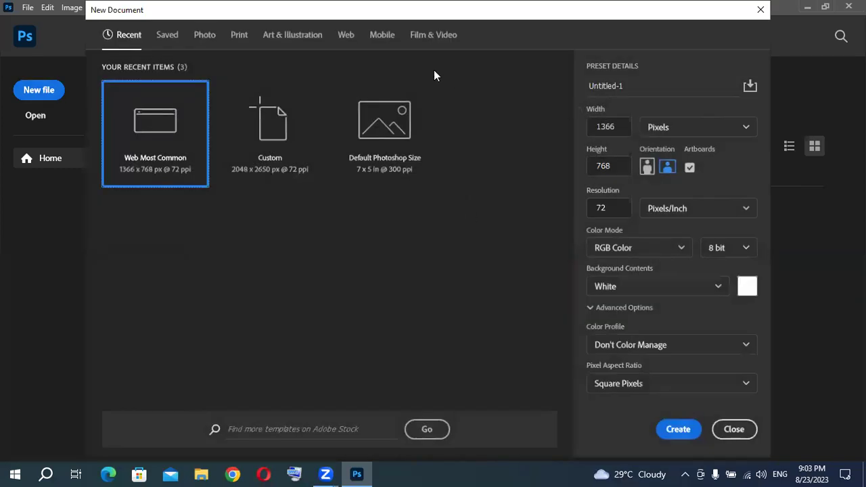
{"action": "left_click", "coordinate": [350, 39]}
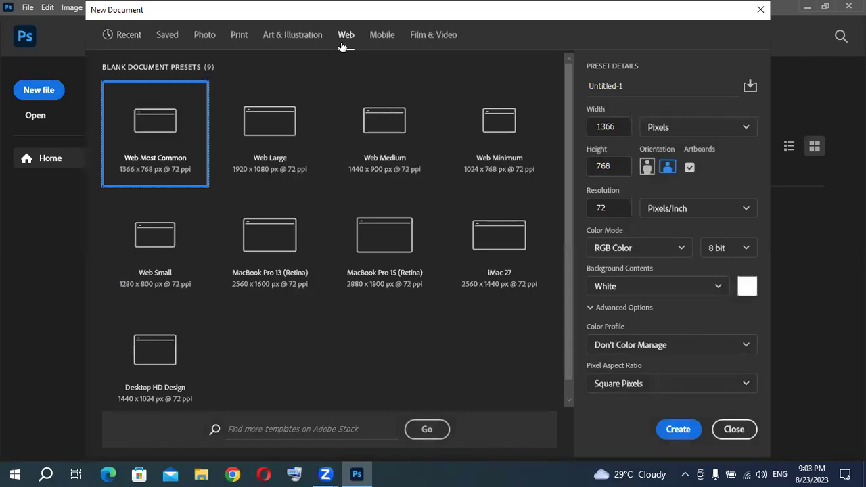
{"action": "left_click", "coordinate": [672, 425]}
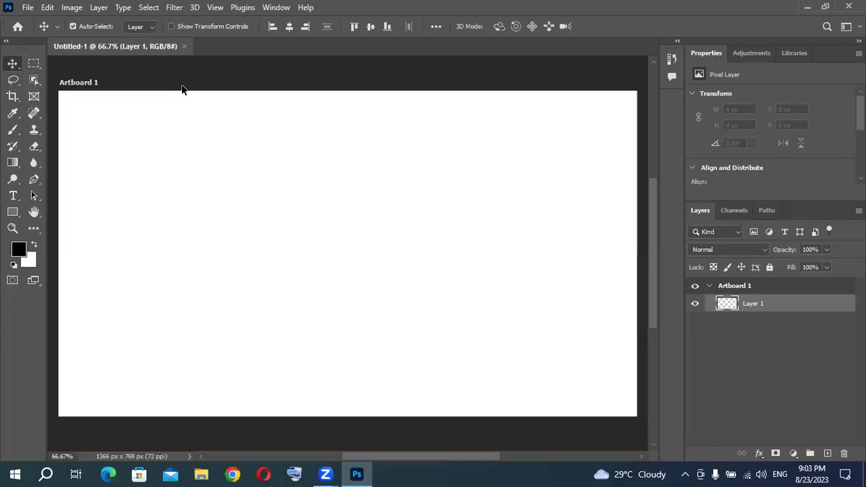
{"action": "left_click", "coordinate": [34, 63]}
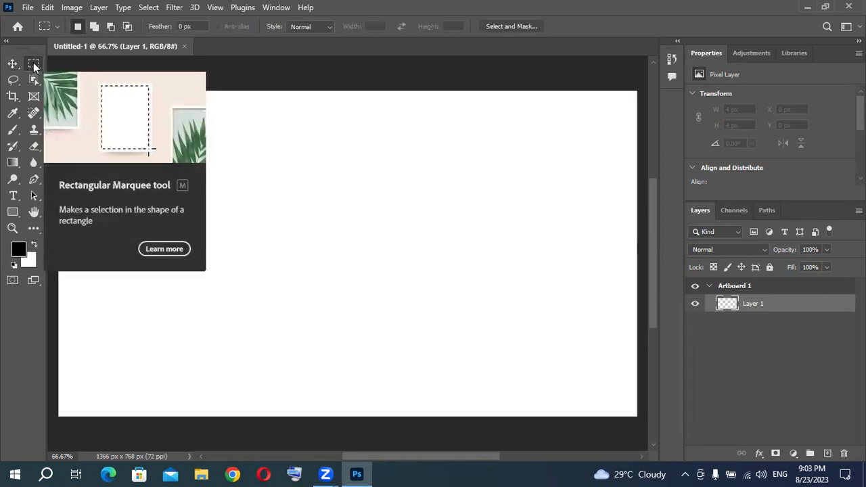
{"action": "right_click", "coordinate": [33, 62]}
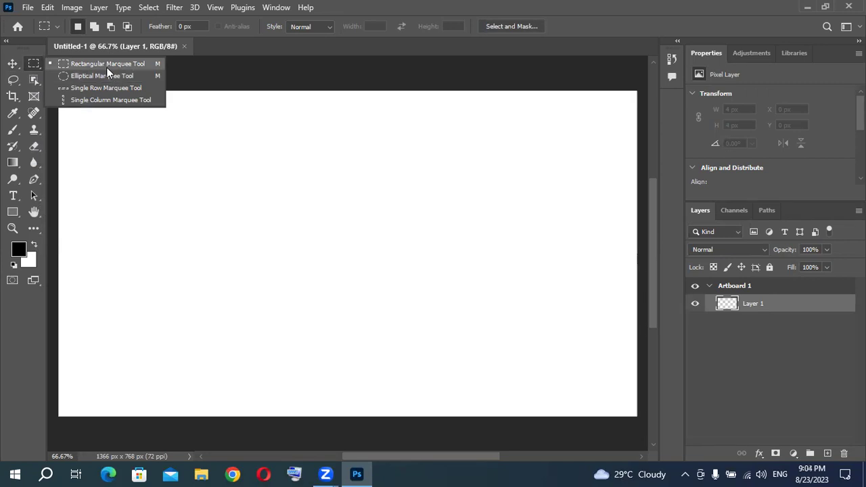
{"action": "left_click", "coordinate": [13, 65]}
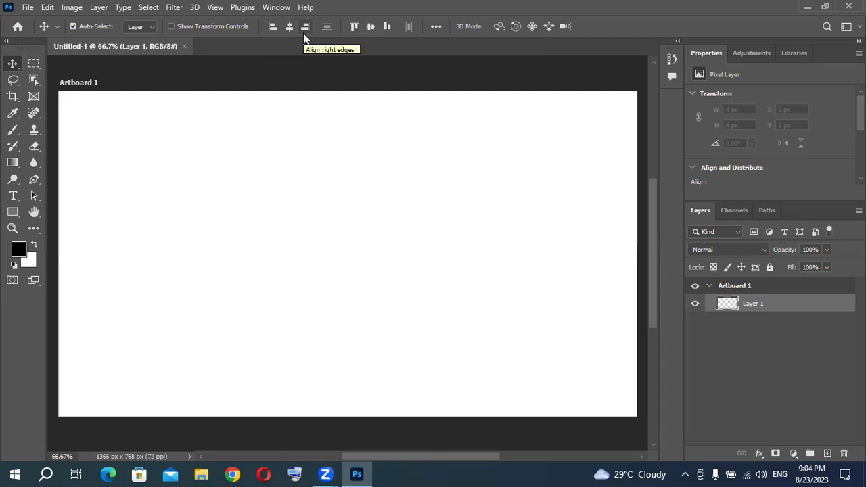
{"action": "left_click", "coordinate": [35, 62]}
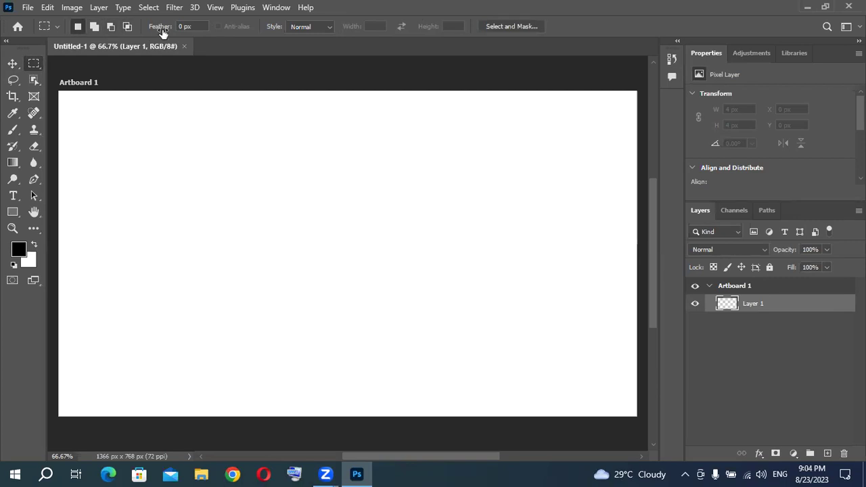
{"action": "left_click", "coordinate": [330, 27]}
{"action": "left_click", "coordinate": [329, 28]}
- Open the glove image Elc (49).jpg from the Designing Students folder inside Student Lab Data on drive D
{"action": "key", "text": "ctrl+o"}
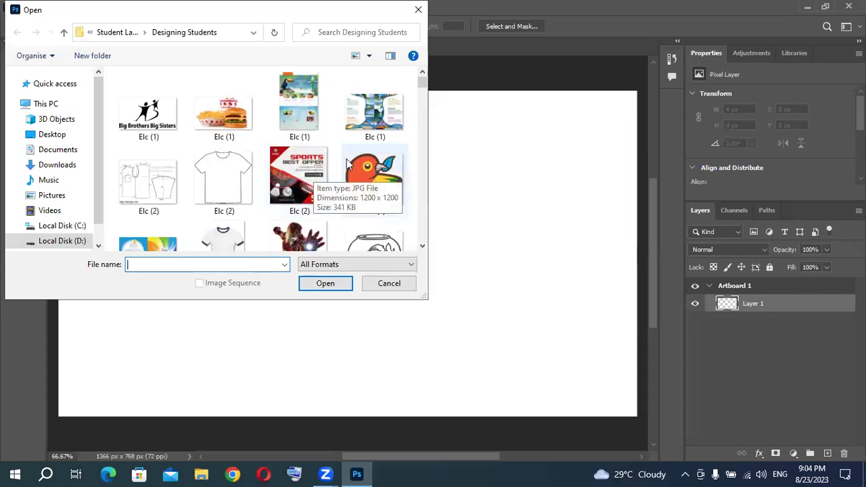
{"action": "scroll", "coordinate": [302, 108], "scroll_direction": "down", "scroll_amount": 3}
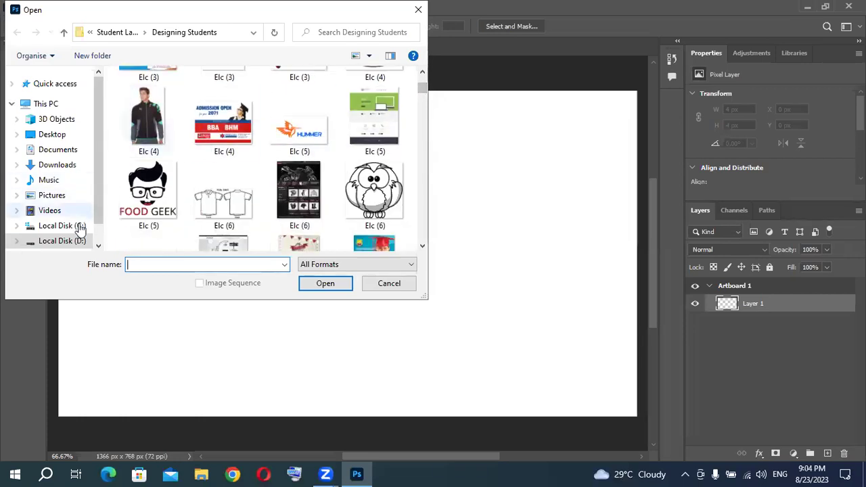
{"action": "left_click", "coordinate": [63, 240]}
{"action": "double_click", "coordinate": [165, 158]}
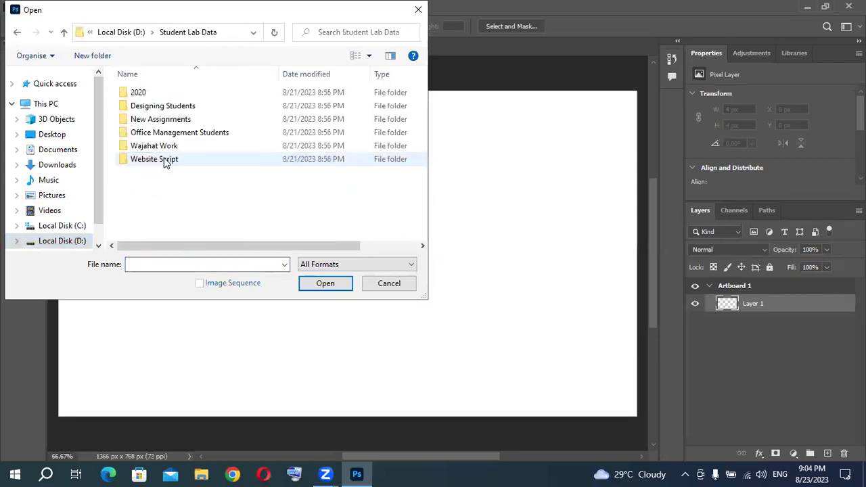
{"action": "double_click", "coordinate": [145, 107]}
{"action": "left_click_drag", "start_coordinate": [423, 82], "coordinate": [426, 99]}
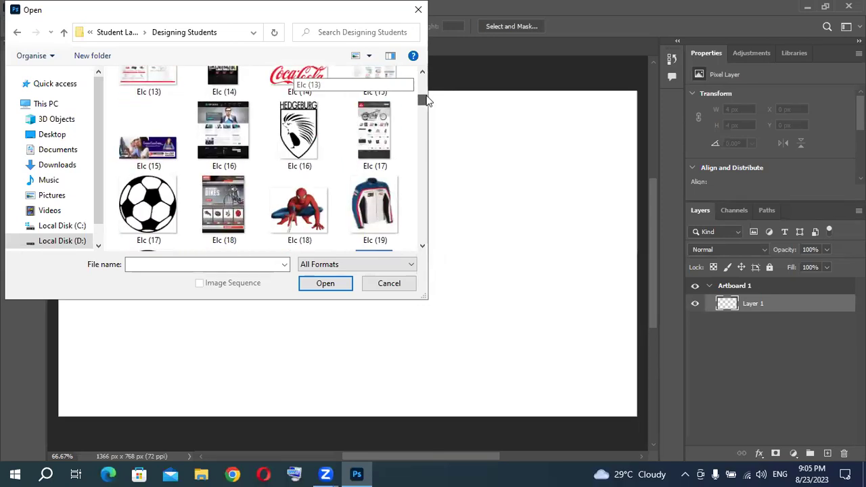
{"action": "left_click_drag", "start_coordinate": [426, 100], "coordinate": [428, 126]}
{"action": "double_click", "coordinate": [142, 212]}
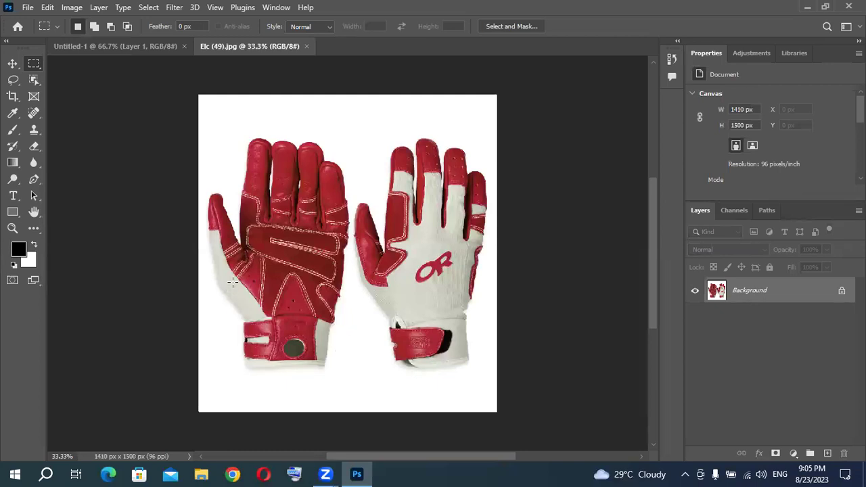
- Select the whole red palm-side glove in Elc (49).jpg with a rectangular marquee
{"action": "left_click", "coordinate": [130, 45]}
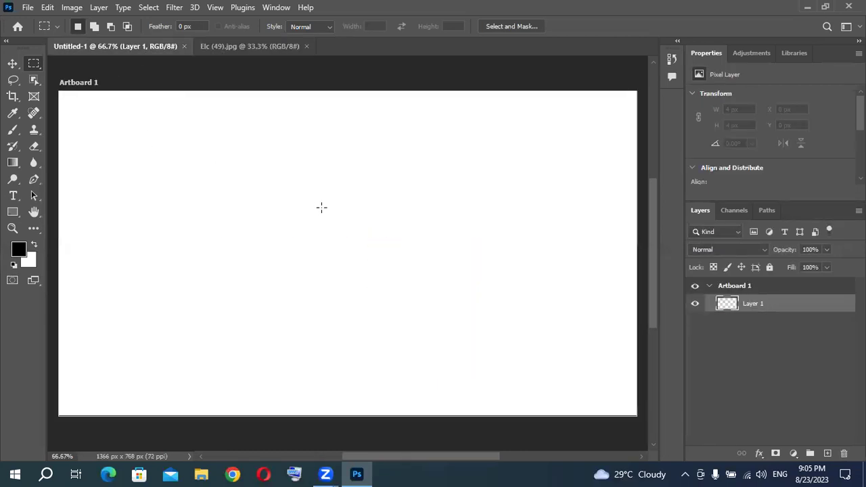
{"action": "left_click", "coordinate": [248, 48]}
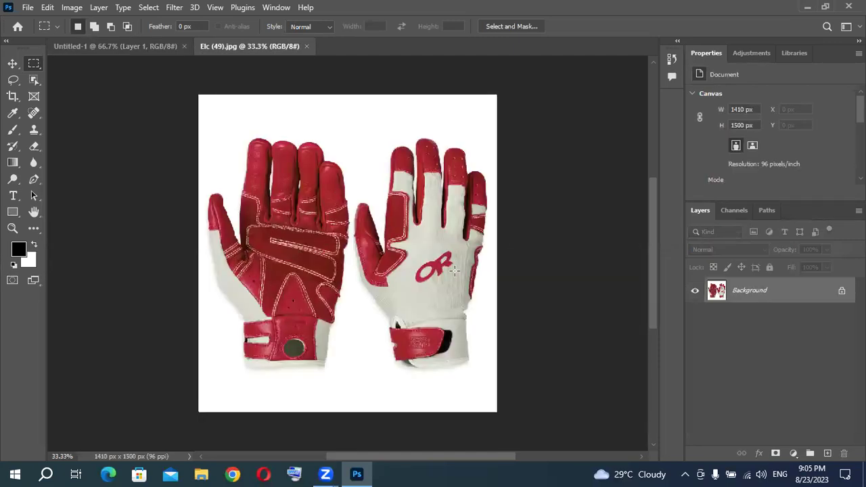
{"action": "right_click", "coordinate": [30, 66]}
{"action": "left_click", "coordinate": [76, 65]}
{"action": "left_click_drag", "start_coordinate": [223, 148], "coordinate": [362, 254]}
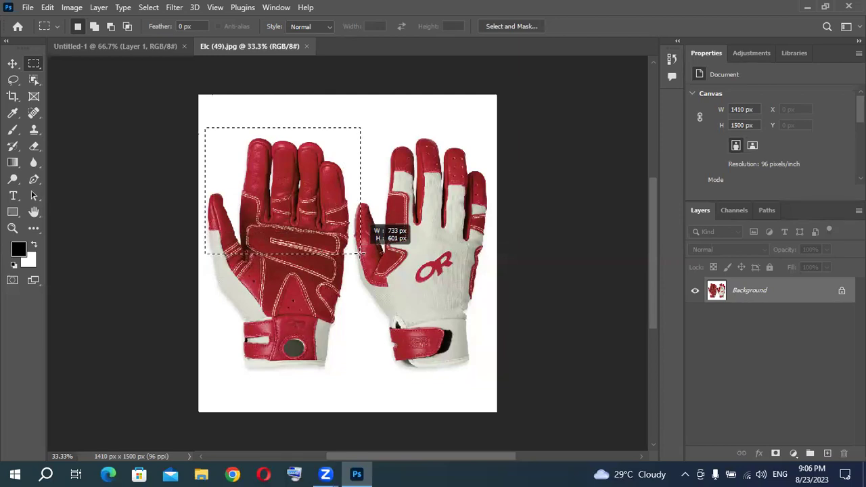
{"action": "mouse_move", "coordinate": [362, 254]}
{"action": "left_mouse_down"}
{"action": "mouse_move", "coordinate": [334, 251]}
{"action": "mouse_move", "coordinate": [342, 261]}
{"action": "mouse_move", "coordinate": [350, 252]}
{"action": "mouse_move", "coordinate": [296, 187]}
{"action": "mouse_move", "coordinate": [358, 278]}
{"action": "mouse_move", "coordinate": [416, 251]}
{"action": "mouse_move", "coordinate": [458, 314]}
{"action": "mouse_move", "coordinate": [398, 360]}
{"action": "mouse_move", "coordinate": [387, 283]}
{"action": "mouse_move", "coordinate": [457, 291]}
{"action": "mouse_move", "coordinate": [429, 357]}
{"action": "mouse_move", "coordinate": [366, 319]}
{"action": "mouse_move", "coordinate": [429, 285]}
{"action": "mouse_move", "coordinate": [435, 363]}
{"action": "mouse_move", "coordinate": [381, 319]}
{"action": "mouse_move", "coordinate": [439, 272]}
{"action": "mouse_move", "coordinate": [469, 361]}
{"action": "mouse_move", "coordinate": [437, 356]}
{"action": "mouse_move", "coordinate": [433, 291]}
{"action": "mouse_move", "coordinate": [467, 353]}
{"action": "mouse_move", "coordinate": [447, 359]}
{"action": "mouse_move", "coordinate": [406, 284]}
{"action": "mouse_move", "coordinate": [469, 350]}
{"action": "mouse_move", "coordinate": [382, 314]}
{"action": "mouse_move", "coordinate": [412, 267]}
{"action": "mouse_move", "coordinate": [394, 365]}
{"action": "mouse_move", "coordinate": [390, 265]}
{"action": "mouse_move", "coordinate": [467, 331]}
{"action": "mouse_move", "coordinate": [377, 344]}
{"action": "mouse_move", "coordinate": [443, 276]}
{"action": "mouse_move", "coordinate": [440, 332]}
{"action": "mouse_move", "coordinate": [377, 284]}
{"action": "mouse_move", "coordinate": [406, 323]}
{"action": "mouse_move", "coordinate": [404, 338]}
{"action": "mouse_move", "coordinate": [460, 261]}
{"action": "mouse_move", "coordinate": [392, 343]}
{"action": "mouse_move", "coordinate": [369, 340]}
{"action": "mouse_move", "coordinate": [351, 376]}
{"action": "left_mouse_up"}
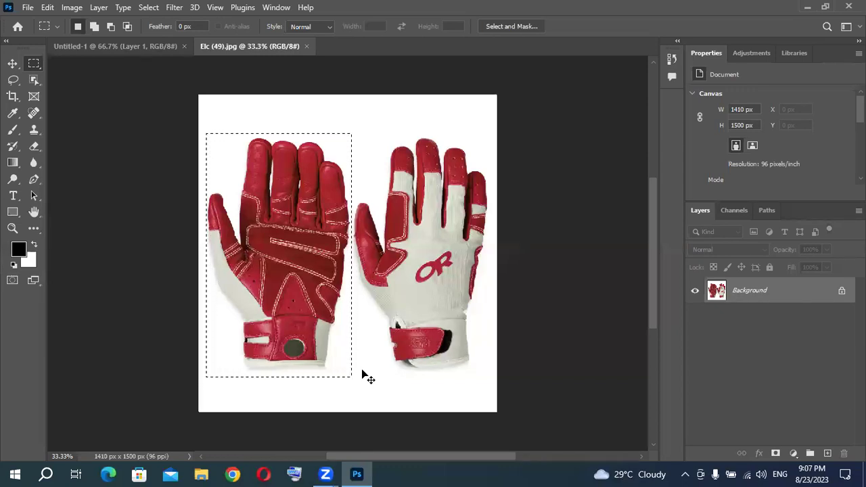
- Examine the glove selection at several zoom levels and finish with the whole image fitted on screen
{"action": "key", "text": "ctrl+plus"}
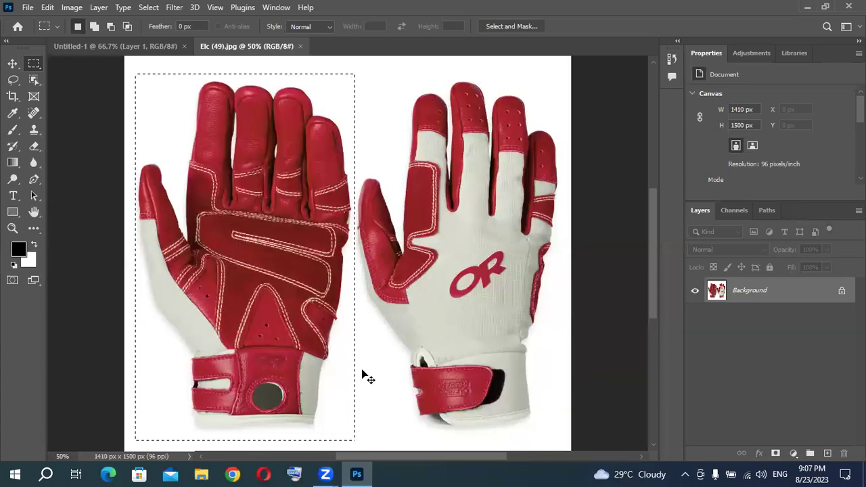
{"action": "key", "text": "ctrl+plus"}
{"action": "key", "text": "ctrl+plus"}
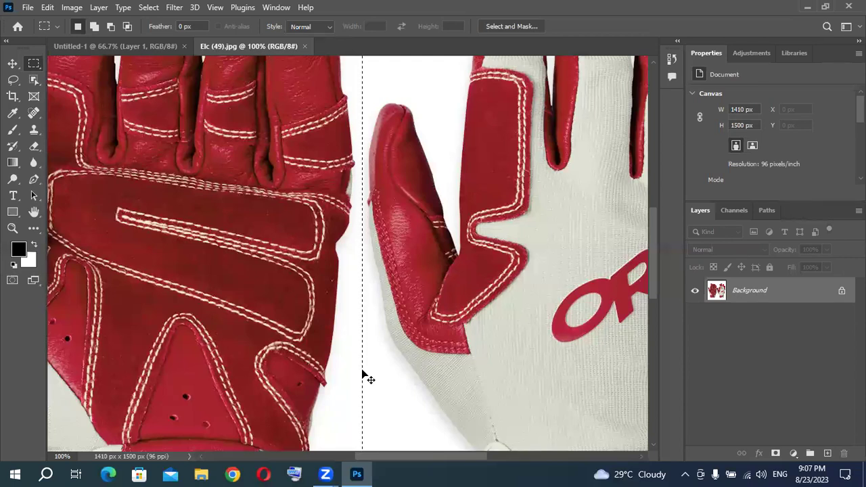
{"action": "key", "text": "ctrl+minus"}
{"action": "key", "text": "ctrl+minus"}
{"action": "key", "text": "ctrl+minus"}
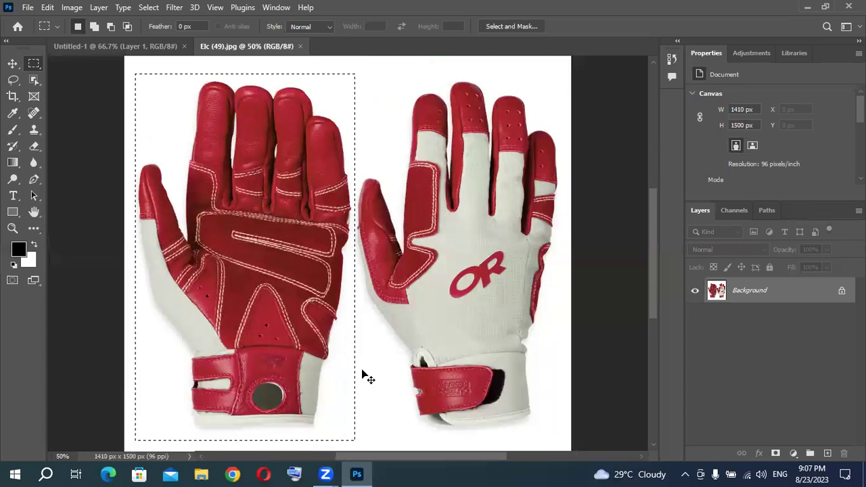
{"action": "key", "text": "ctrl+plus"}
{"action": "key", "text": "ctrl+plus"}
{"action": "key", "text": "ctrl+plus"}
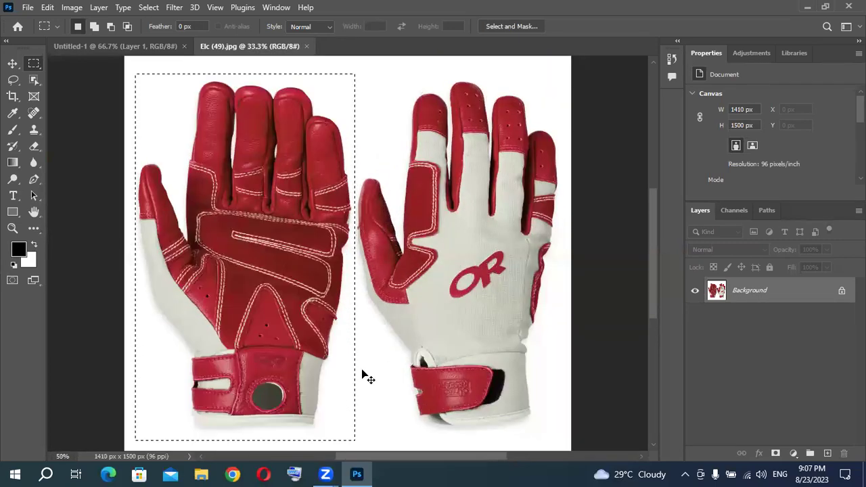
{"action": "key", "text": "ctrl+minus"}
{"action": "key", "text": "ctrl+minus"}
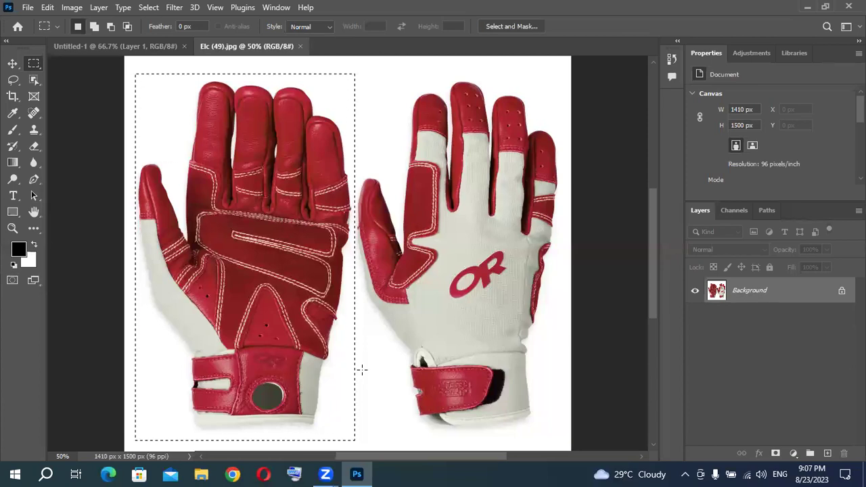
{"action": "key", "text": "ctrl+minus"}
{"action": "key", "text": "ctrl+minus"}
{"action": "key", "text": "ctrl+minus"}
{"action": "key", "text": "ctrl+minus"}
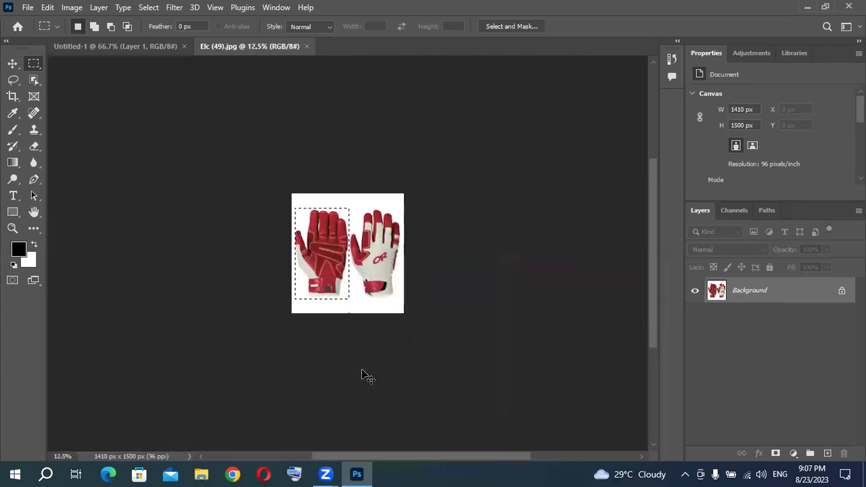
{"action": "key", "text": "ctrl+0"}
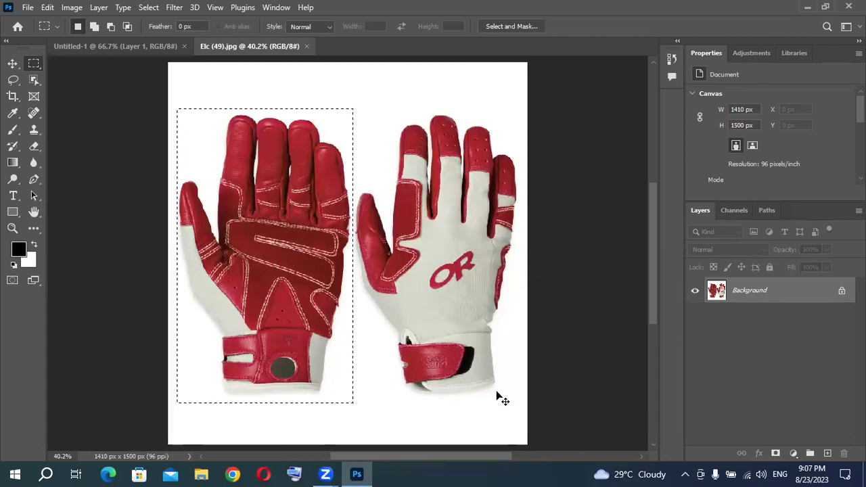
{"action": "key", "text": "ctrl+minus"}
{"action": "key", "text": "ctrl+minus"}
{"action": "key", "text": "ctrl+minus"}
{"action": "key", "text": "ctrl+minus"}
{"action": "key", "text": "ctrl+minus"}
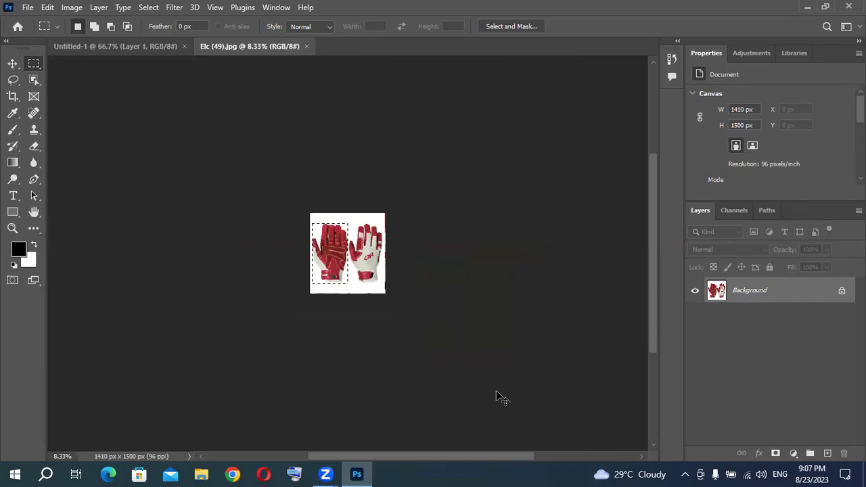
{"action": "key", "text": "ctrl+0"}
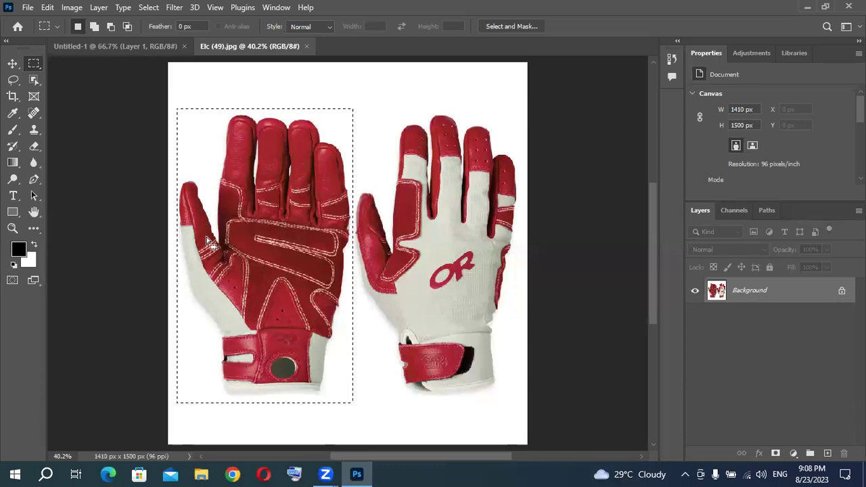
- Paste the copied palm-side glove into the Untitled-1 document
{"action": "left_click", "coordinate": [152, 42]}
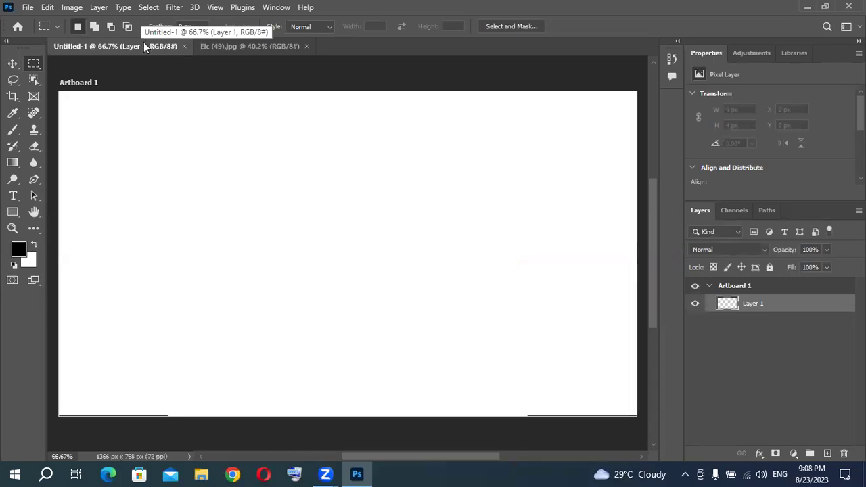
{"action": "key", "text": "ctrl+v"}
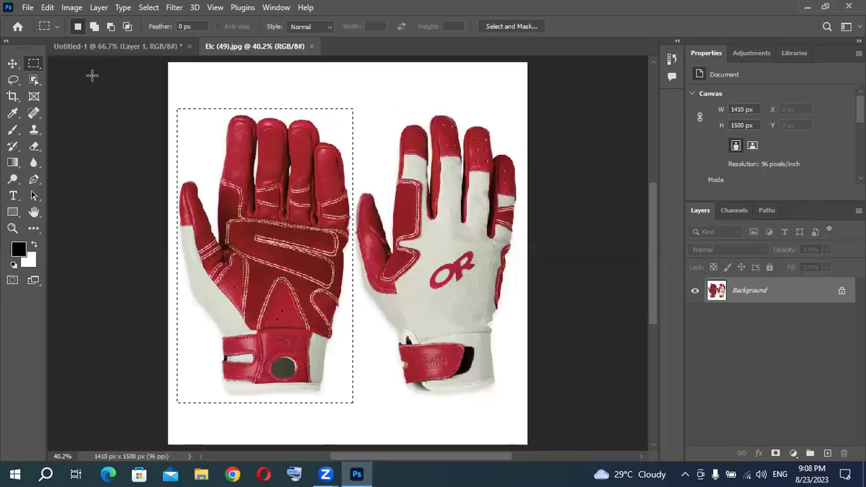
- Bring a second copy of the glove selection into Untitled-1 with the Move tool, and delete that copy
{"action": "left_click", "coordinate": [13, 64]}
{"action": "mouse_move", "coordinate": [278, 162]}
{"action": "left_mouse_down"}
{"action": "mouse_move", "coordinate": [297, 147]}
{"action": "mouse_move", "coordinate": [353, 158]}
{"action": "mouse_move", "coordinate": [345, 177]}
{"action": "mouse_move", "coordinate": [272, 180]}
{"action": "mouse_move", "coordinate": [241, 125]}
{"action": "mouse_move", "coordinate": [155, 57]}
{"action": "mouse_move", "coordinate": [151, 41]}
{"action": "mouse_move", "coordinate": [172, 65]}
{"action": "mouse_move", "coordinate": [198, 181]}
{"action": "mouse_move", "coordinate": [222, 177]}
{"action": "left_mouse_up"}
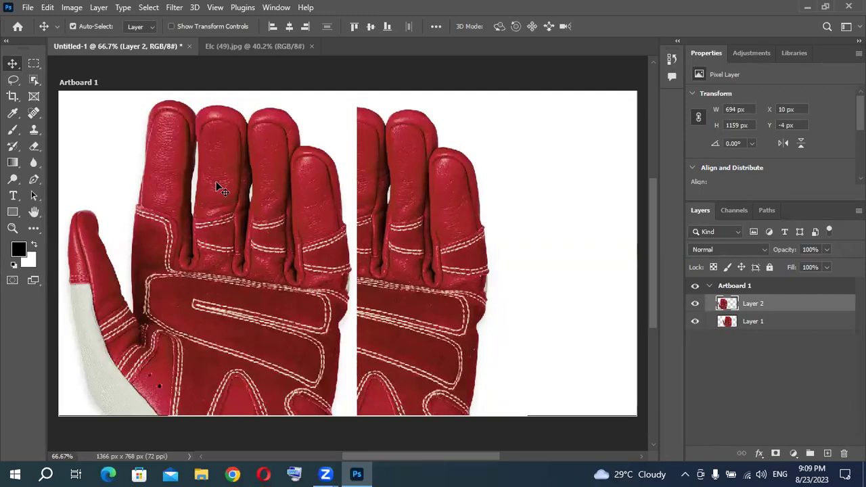
{"action": "key", "text": "Delete"}
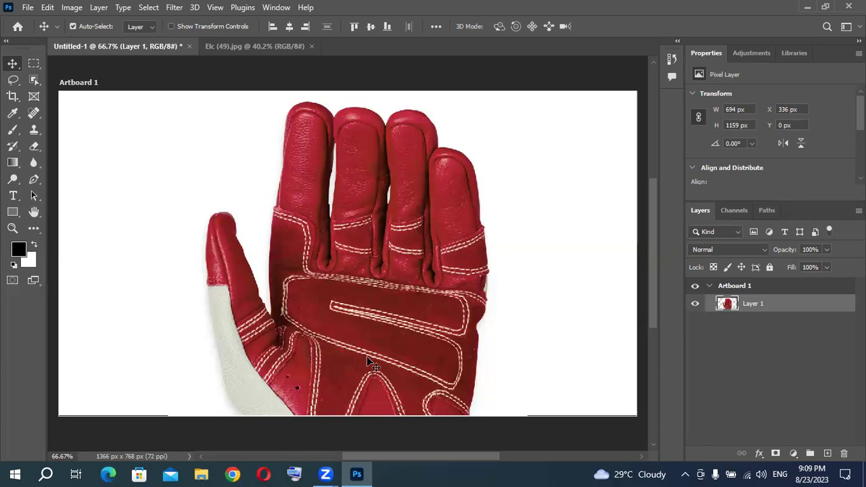
- Scale the pasted glove proportionally to about 41% with Free Transform and place it in the left part of the artboard
{"action": "key", "text": "ctrl"}
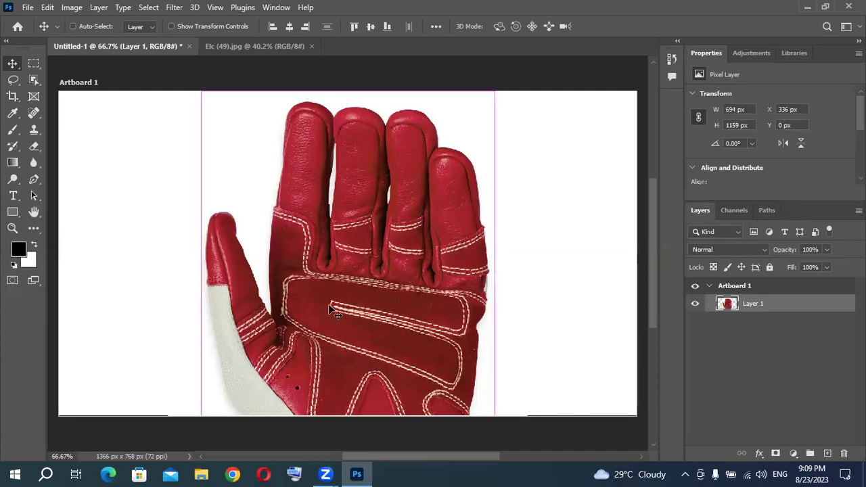
{"action": "key", "text": "ctrl+t"}
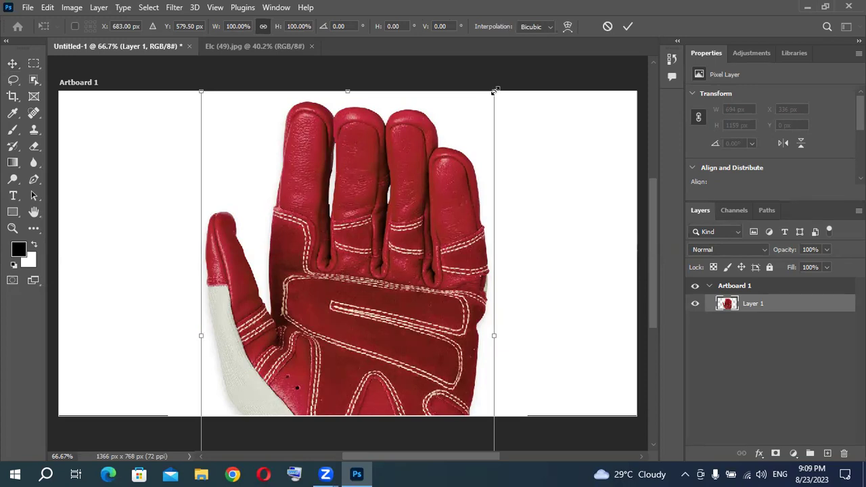
{"action": "left_click_drag", "start_coordinate": [495, 91], "coordinate": [301, 383]}
{"action": "left_click_drag", "start_coordinate": [243, 379], "coordinate": [168, 153]}
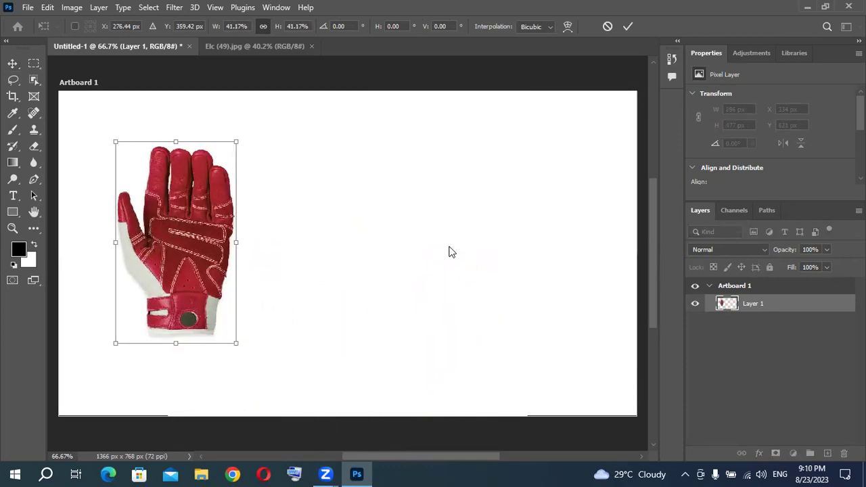
{"action": "key", "text": "Return"}
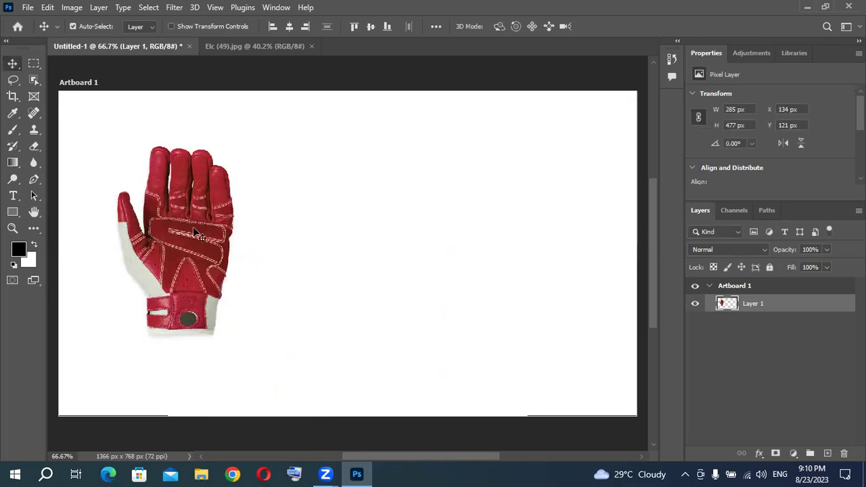
- Select the back-side glove in Elc (49).jpg with a rectangular marquee
{"action": "left_click", "coordinate": [230, 53]}
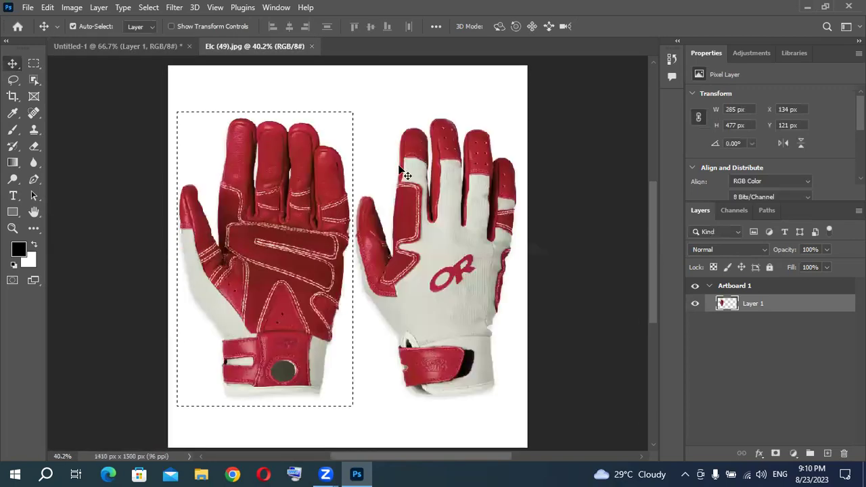
{"action": "left_click", "coordinate": [35, 61]}
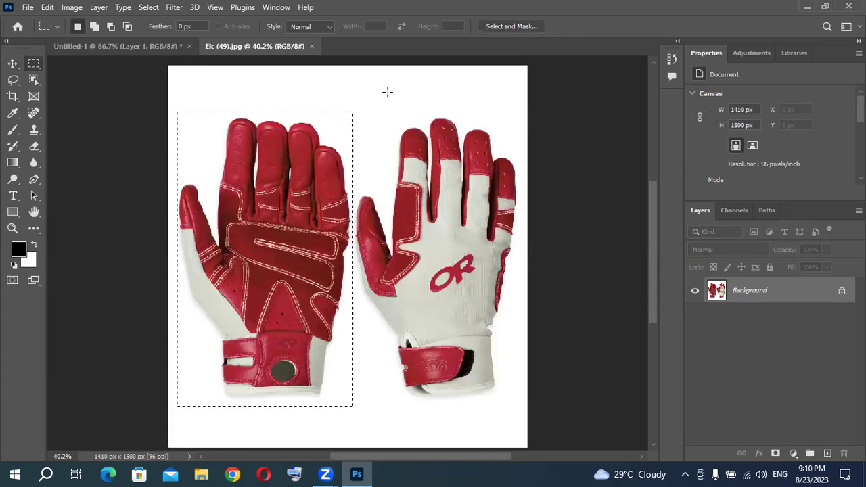
{"action": "left_click_drag", "start_coordinate": [384, 89], "coordinate": [459, 166]}
{"action": "key", "text": "ctrl+z"}
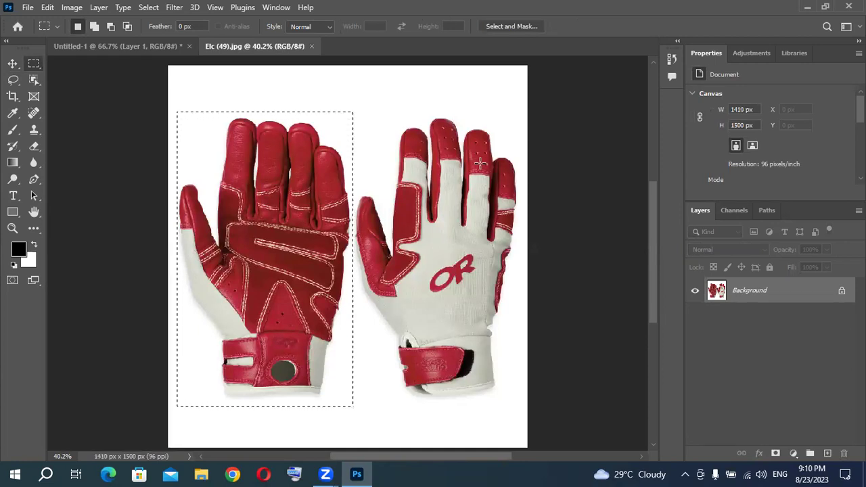
{"action": "left_click", "coordinate": [479, 162]}
{"action": "left_click_drag", "start_coordinate": [352, 107], "coordinate": [520, 406]}
- Copy the selected back-side glove and paste it into the Untitled-1 document
{"action": "key", "text": "ctrl+c"}
{"action": "left_click", "coordinate": [156, 44]}
{"action": "key", "text": "ctrl+v"}
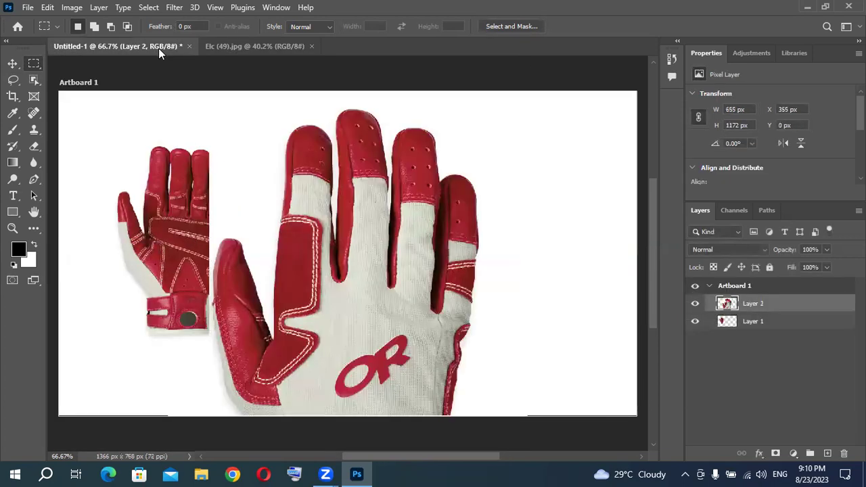
- Scale the pasted back-side glove proportionally to about 52.5% with Free Transform and place it in the right part of the artboard
{"action": "key", "text": "ctrl+t"}
{"action": "left_click_drag", "start_coordinate": [212, 93], "coordinate": [346, 328]}
{"action": "left_click_drag", "start_coordinate": [418, 360], "coordinate": [530, 182]}
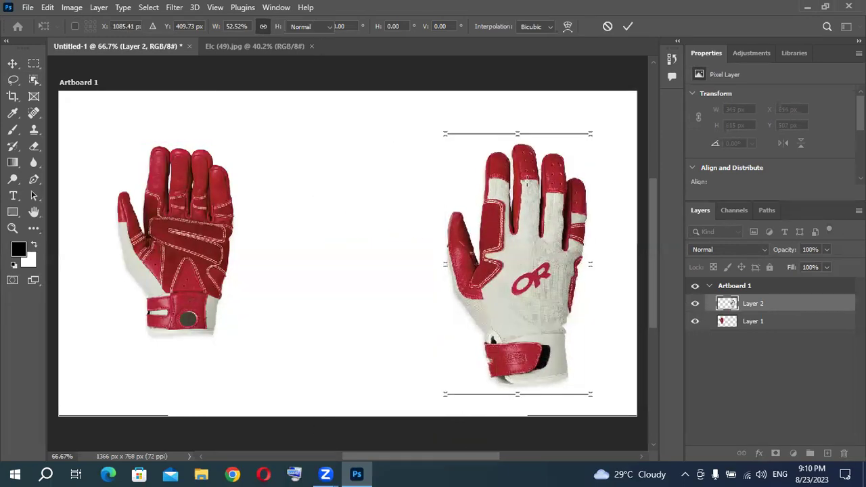
{"action": "key", "text": "Return"}
- Draw successive rectangular selections on Elc (49).jpg in New Selection mode, ending with one around the palm-side glove's fingers
{"action": "left_click", "coordinate": [285, 46]}
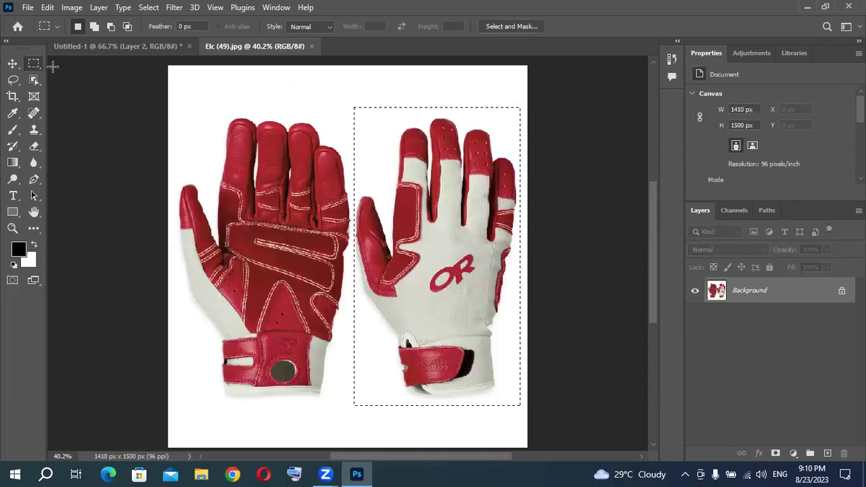
{"action": "left_click", "coordinate": [56, 28]}
{"action": "left_click", "coordinate": [56, 28]}
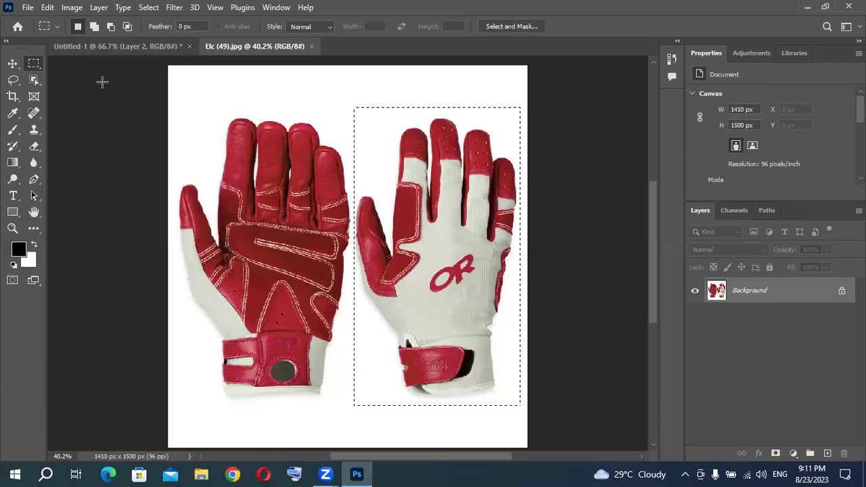
{"action": "left_click_drag", "start_coordinate": [192, 114], "coordinate": [325, 299]}
{"action": "left_click_drag", "start_coordinate": [360, 116], "coordinate": [467, 252]}
{"action": "left_click_drag", "start_coordinate": [329, 144], "coordinate": [443, 318]}
{"action": "left_click_drag", "start_coordinate": [226, 108], "coordinate": [345, 254]}
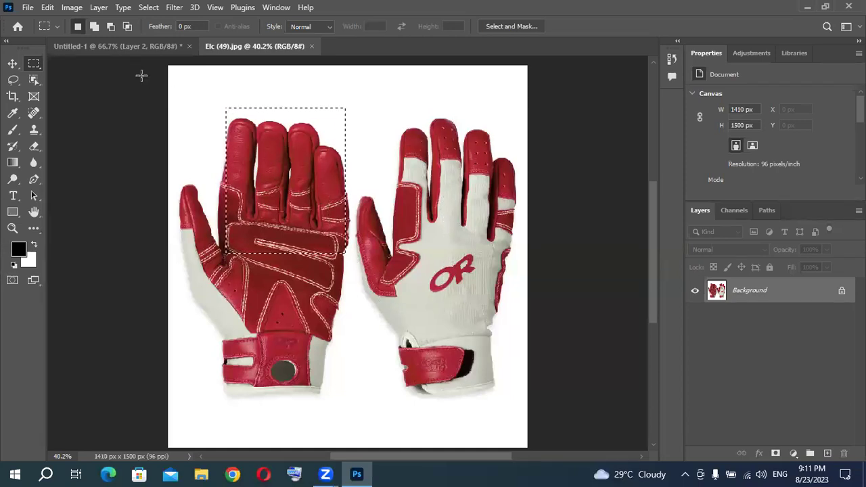
- Add four rectangles to the selection, covering the back-side glove's fingers, the area between the gloves and the back-side glove's cuff
{"action": "left_click", "coordinate": [95, 28]}
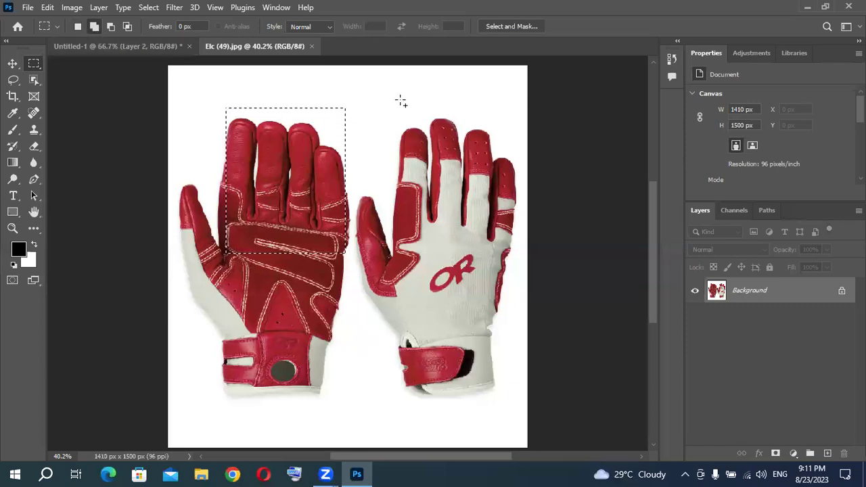
{"action": "left_click_drag", "start_coordinate": [378, 91], "coordinate": [502, 269]}
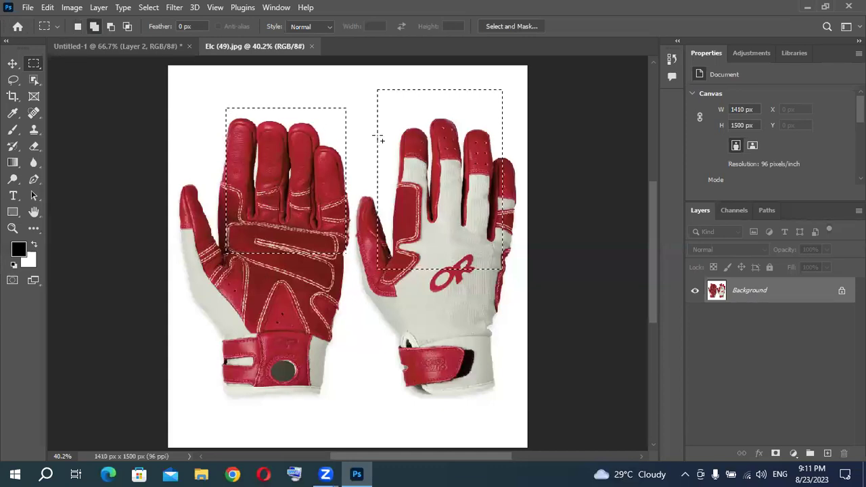
{"action": "left_click_drag", "start_coordinate": [323, 277], "coordinate": [472, 410]}
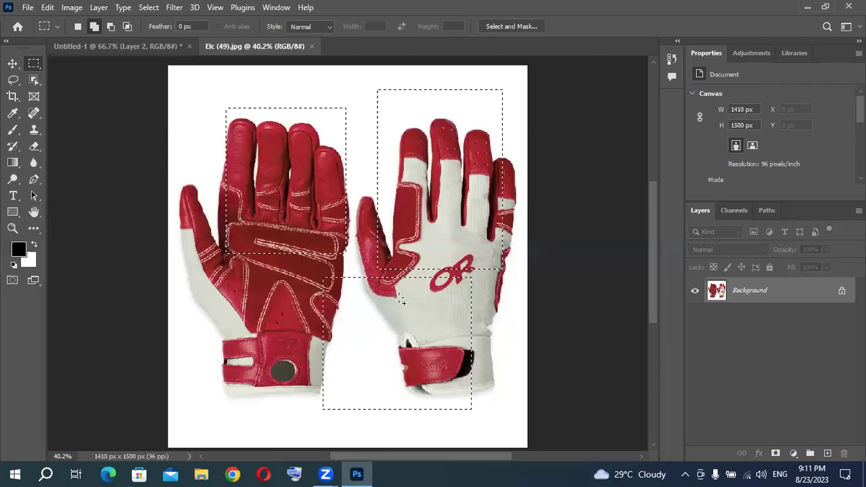
{"action": "left_click_drag", "start_coordinate": [302, 182], "coordinate": [417, 314]}
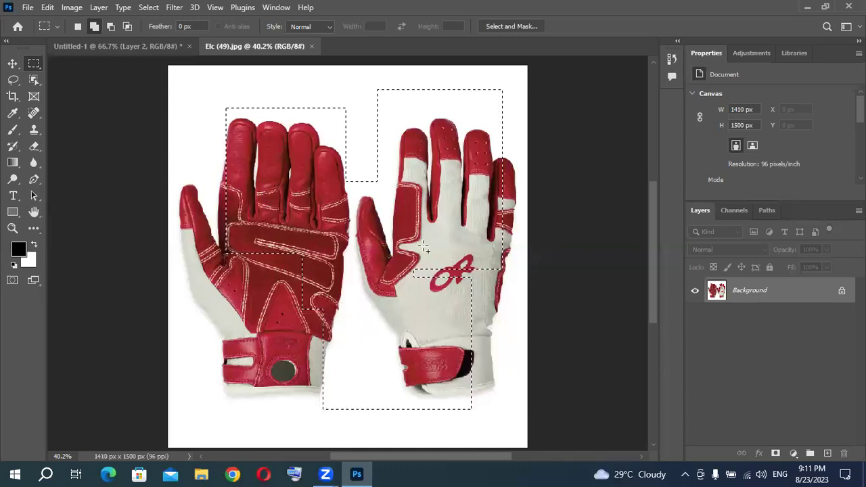
{"action": "left_click_drag", "start_coordinate": [398, 271], "coordinate": [492, 408]}
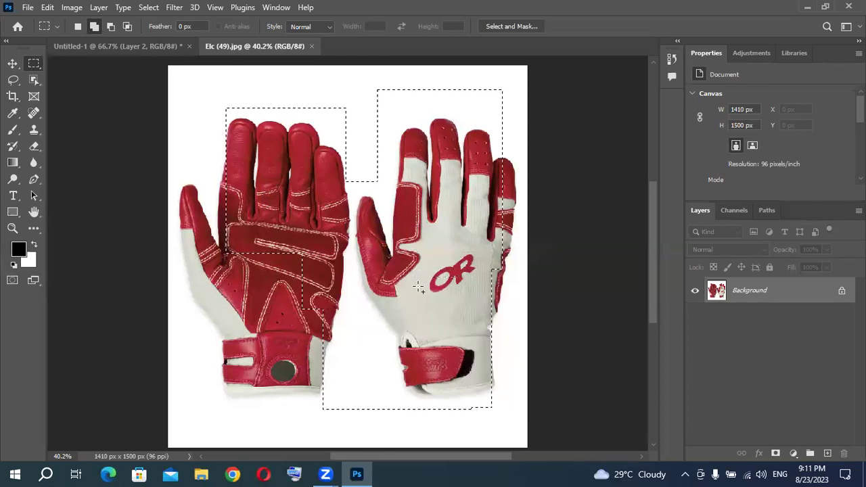
- Subtract three rectangles from the selection: across both gloves' fingers, over the palm-side glove, and across the back-side glove's upper palm area
{"action": "left_click", "coordinate": [111, 27]}
{"action": "left_click_drag", "start_coordinate": [209, 96], "coordinate": [519, 215]}
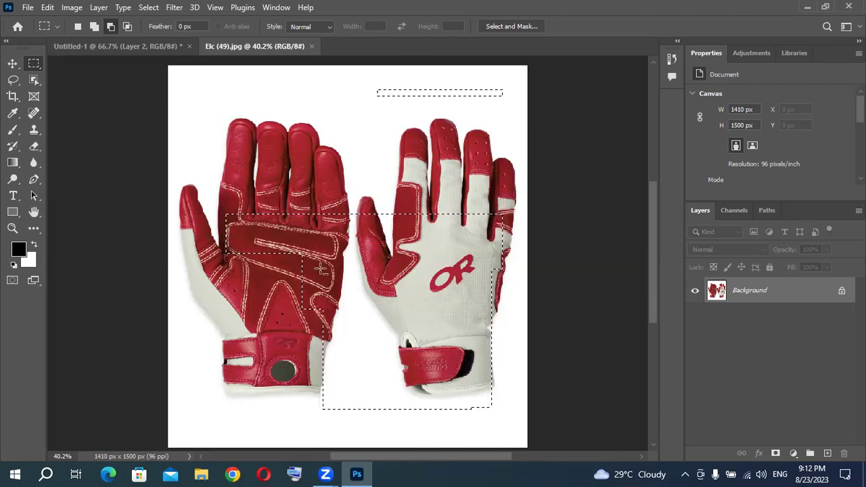
{"action": "left_click_drag", "start_coordinate": [217, 193], "coordinate": [331, 423]}
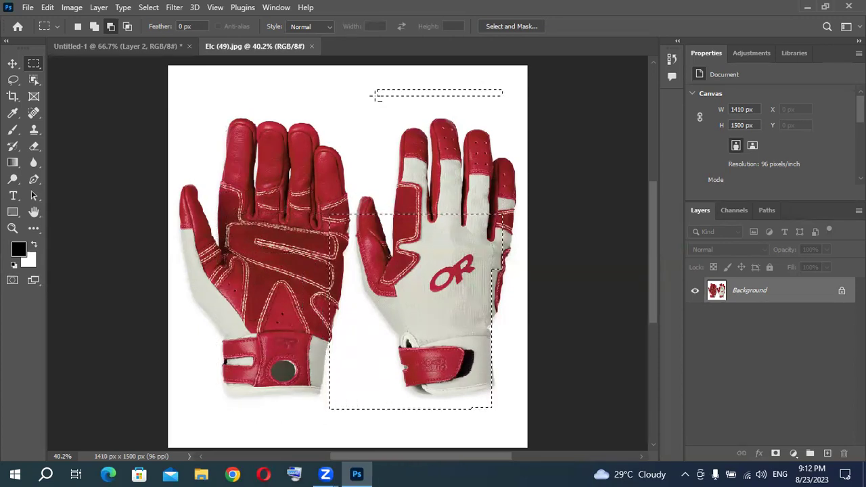
{"action": "left_click_drag", "start_coordinate": [337, 169], "coordinate": [507, 259]}
- Intersect the selection with a rectangle about 993 by 220 px across both gloves' lower parts, and with another between the gloves
{"action": "left_click", "coordinate": [128, 26]}
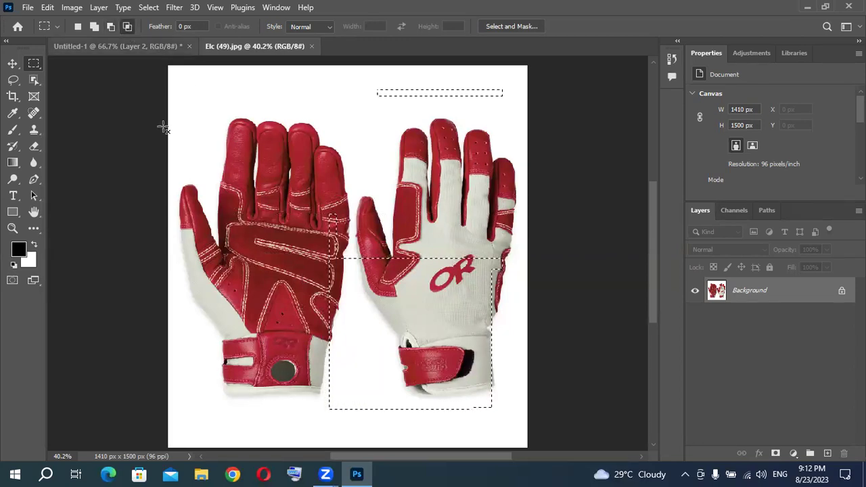
{"action": "left_click_drag", "start_coordinate": [251, 297], "coordinate": [507, 356]}
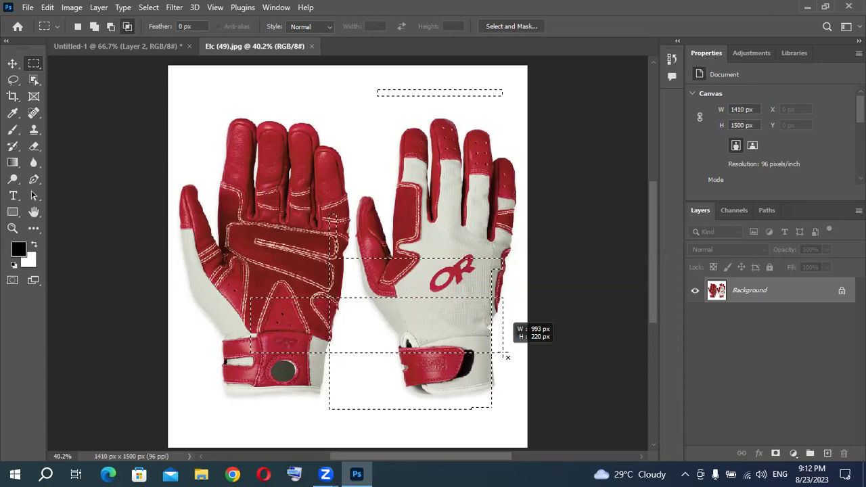
{"action": "mouse_move", "coordinate": [507, 357]}
{"action": "left_mouse_down"}
{"action": "mouse_move", "coordinate": [515, 357]}
{"action": "mouse_move", "coordinate": [508, 351]}
{"action": "left_mouse_up"}
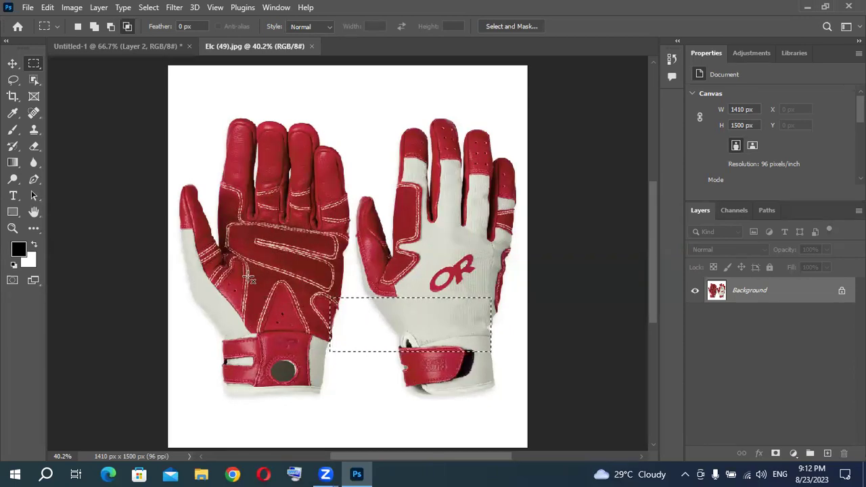
{"action": "left_click_drag", "start_coordinate": [298, 217], "coordinate": [452, 332]}
- Replace the selection with a new rectangle spanning the adjoining halves of both gloves, try deselecting it, and undo the deselection
{"action": "left_click", "coordinate": [78, 26]}
{"action": "left_click_drag", "start_coordinate": [302, 200], "coordinate": [438, 315]}
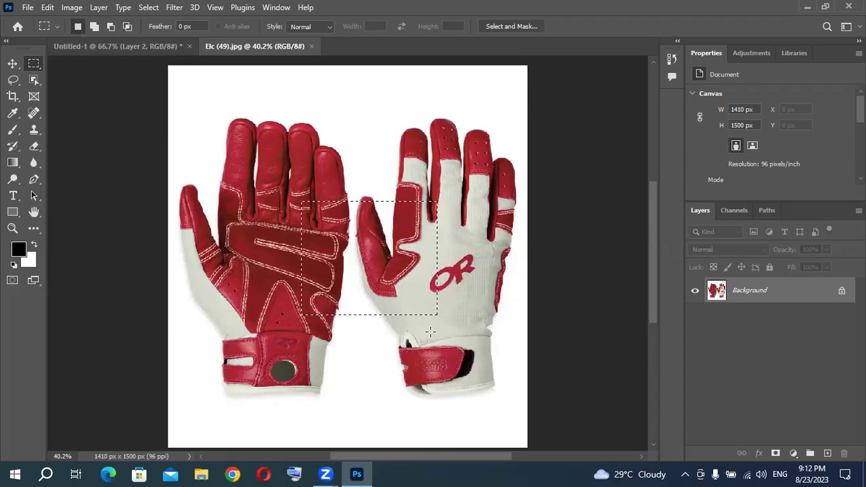
{"action": "left_click", "coordinate": [468, 308]}
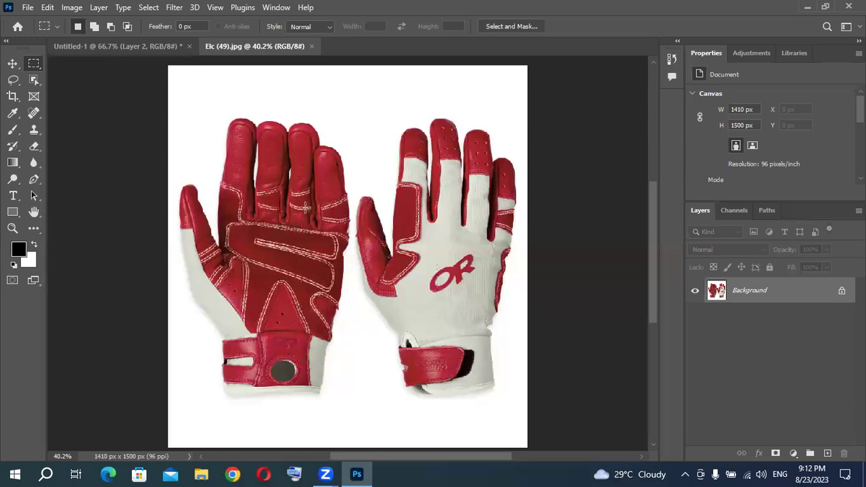
{"action": "left_click_drag", "start_coordinate": [287, 211], "coordinate": [429, 321]}
{"action": "left_click", "coordinate": [485, 366]}
{"action": "key", "text": "ctrl+z"}
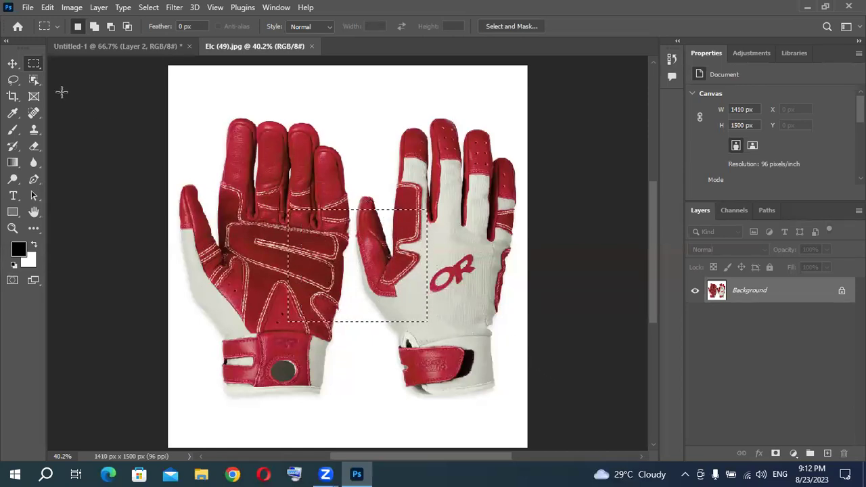
- Try moving the selected pixels upward with the Move tool, and undo the move
{"action": "left_click", "coordinate": [13, 63]}
{"action": "left_click_drag", "start_coordinate": [341, 292], "coordinate": [350, 221]}
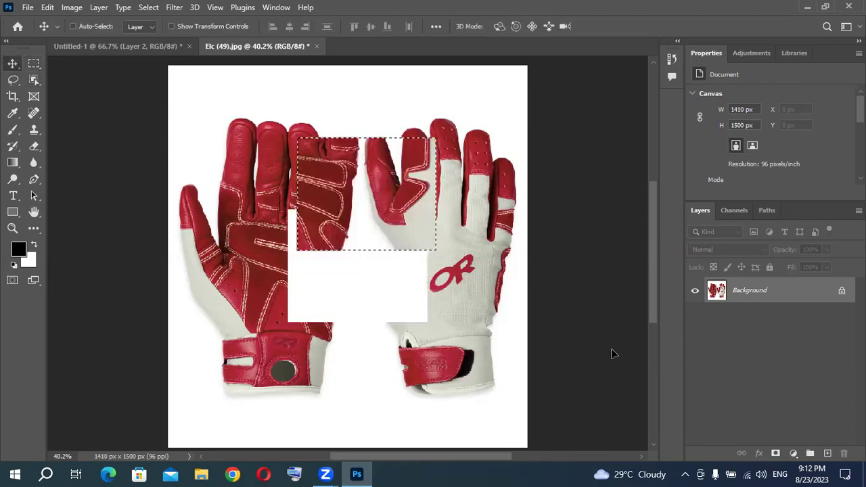
{"action": "key", "text": "ctrl+z"}
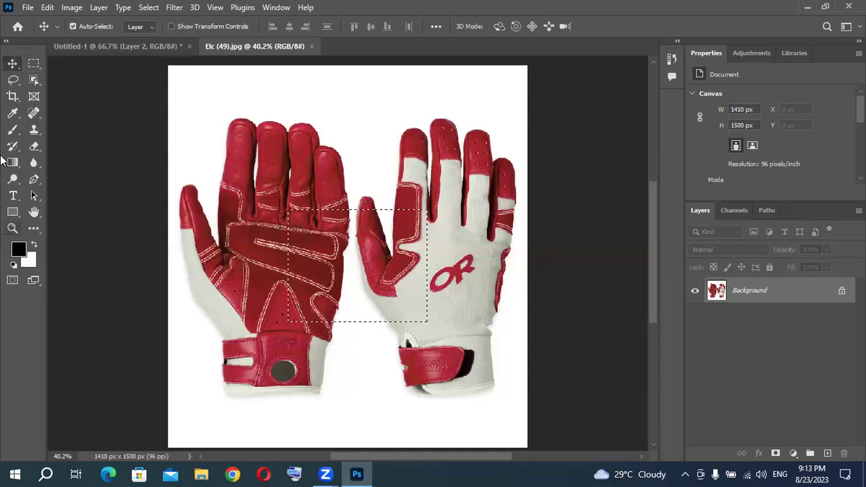
- Try the cyan #35c9ce as the foreground color, highlight its hex code, and cancel the color change
{"action": "left_click", "coordinate": [19, 249]}
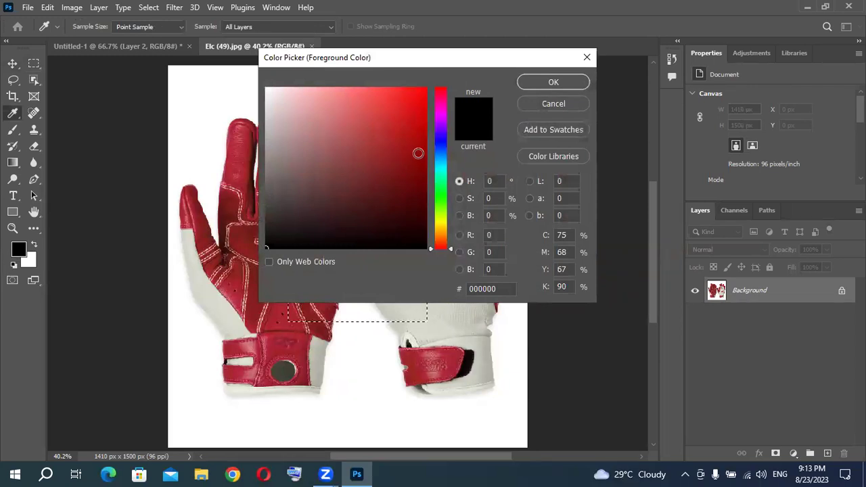
{"action": "mouse_move", "coordinate": [415, 142]}
{"action": "left_mouse_down"}
{"action": "mouse_move", "coordinate": [316, 153]}
{"action": "mouse_move", "coordinate": [338, 131]}
{"action": "left_mouse_up"}
{"action": "mouse_move", "coordinate": [442, 210]}
{"action": "left_mouse_down"}
{"action": "mouse_move", "coordinate": [440, 115]}
{"action": "mouse_move", "coordinate": [443, 203]}
{"action": "left_mouse_up"}
{"action": "mouse_move", "coordinate": [378, 149]}
{"action": "left_mouse_down"}
{"action": "mouse_move", "coordinate": [386, 143]}
{"action": "mouse_move", "coordinate": [298, 149]}
{"action": "mouse_move", "coordinate": [385, 118]}
{"action": "left_mouse_up"}
{"action": "left_click_drag", "start_coordinate": [440, 203], "coordinate": [440, 166]}
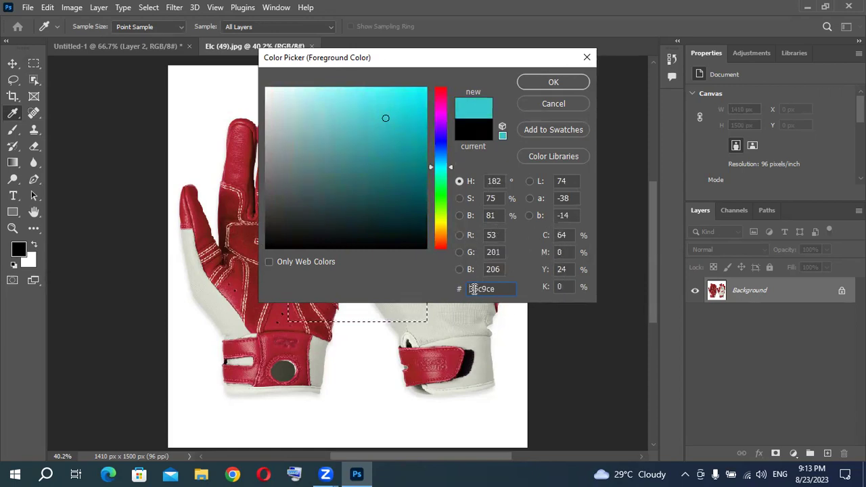
{"action": "left_click_drag", "start_coordinate": [498, 290], "coordinate": [478, 291]}
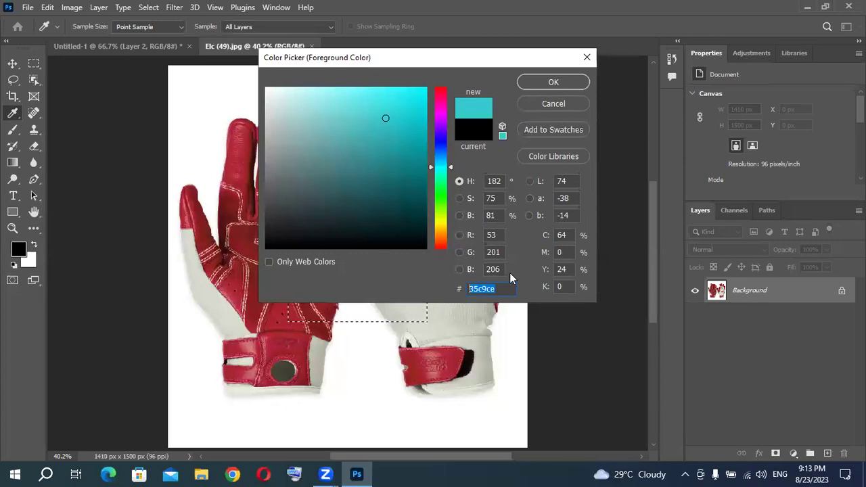
{"action": "left_click_drag", "start_coordinate": [499, 288], "coordinate": [466, 289]}
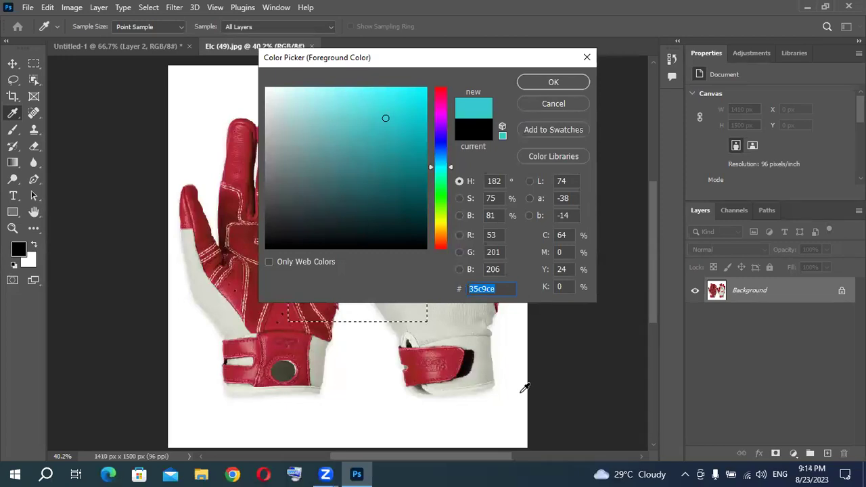
{"action": "left_click", "coordinate": [562, 108]}
- Pick the blue #062fb4 in the foreground color picker, copy its hex code, and cancel the color change
{"action": "left_click", "coordinate": [18, 249]}
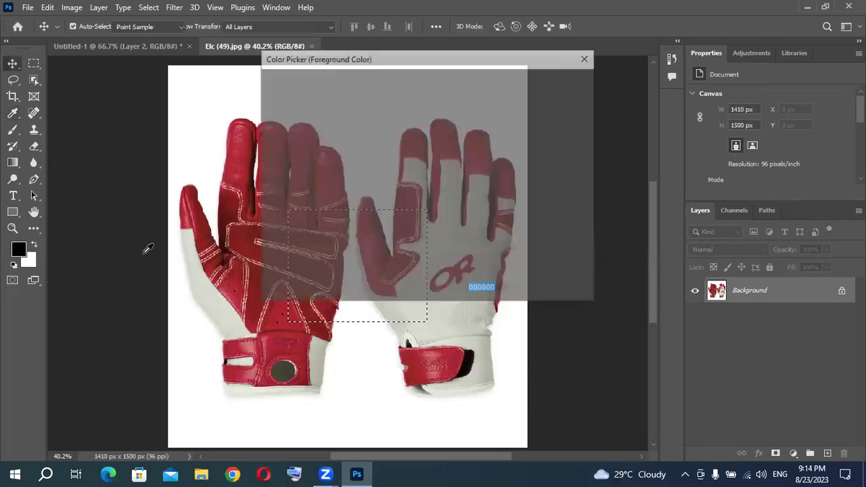
{"action": "left_click", "coordinate": [442, 148]}
{"action": "left_click", "coordinate": [421, 134]}
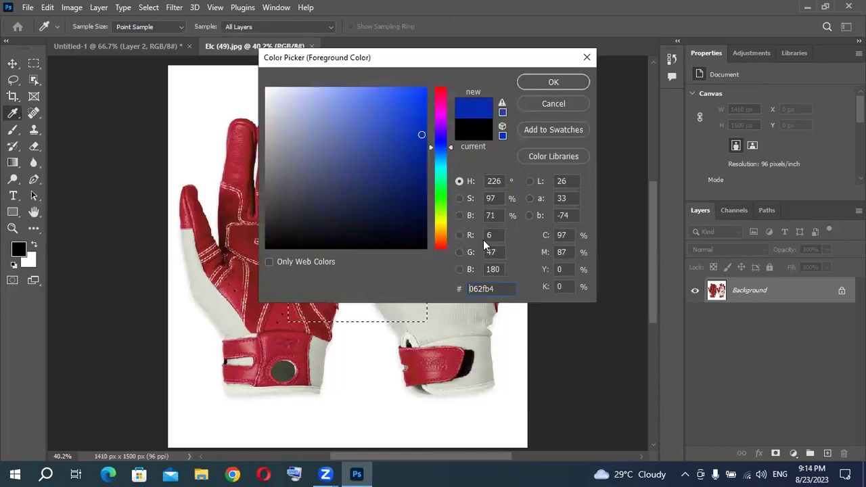
{"action": "left_click_drag", "start_coordinate": [499, 291], "coordinate": [473, 290]}
{"action": "key", "text": "ctrl+c"}
{"action": "left_click", "coordinate": [566, 106]}
{"action": "key", "text": "v"}
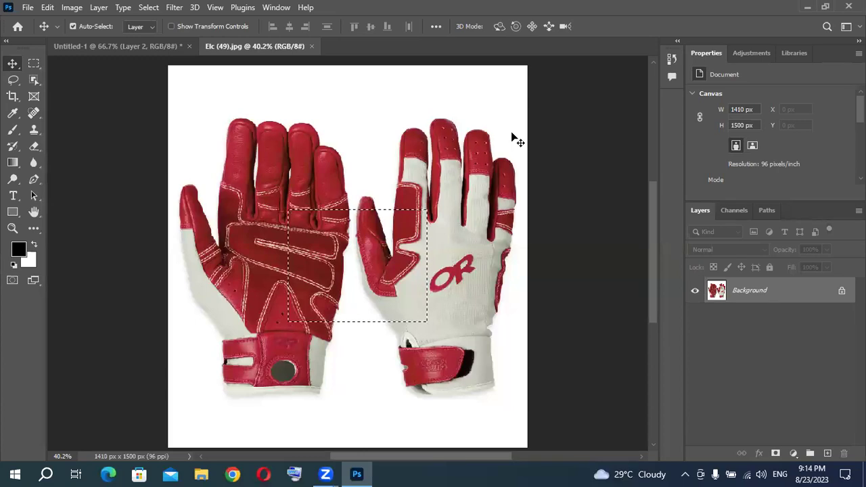
- Paste the copied hex code 062fb4 as the foreground color value, and cancel the color change
{"action": "left_click", "coordinate": [18, 250]}
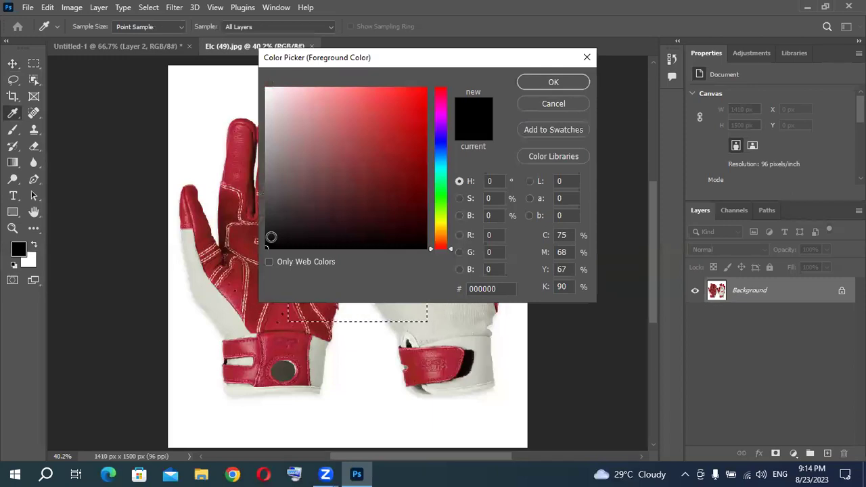
{"action": "left_click_drag", "start_coordinate": [498, 289], "coordinate": [467, 289]}
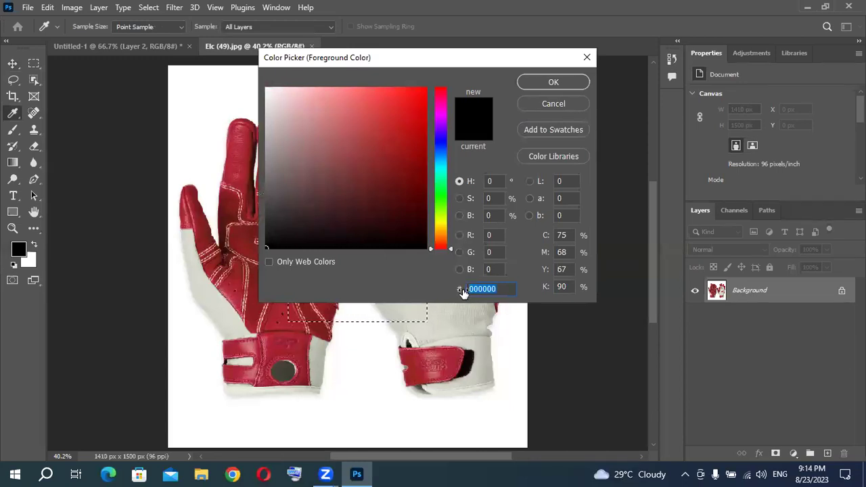
{"action": "key", "text": "ctrl+v"}
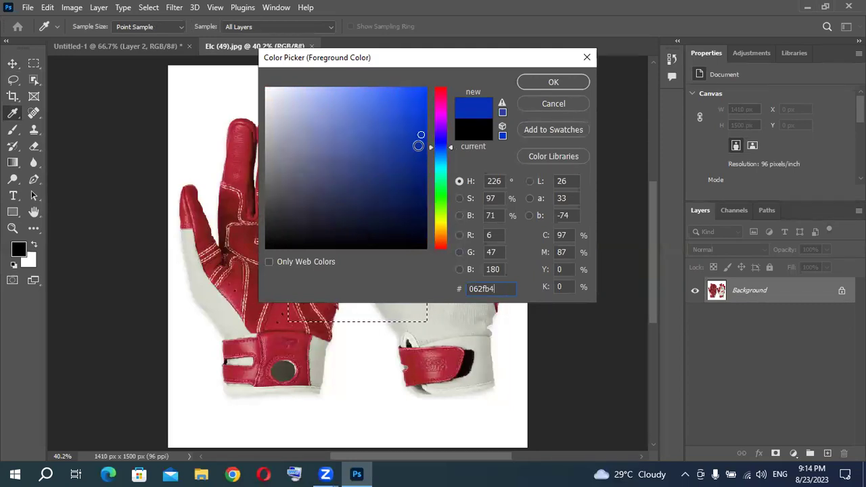
{"action": "left_click", "coordinate": [555, 105]}
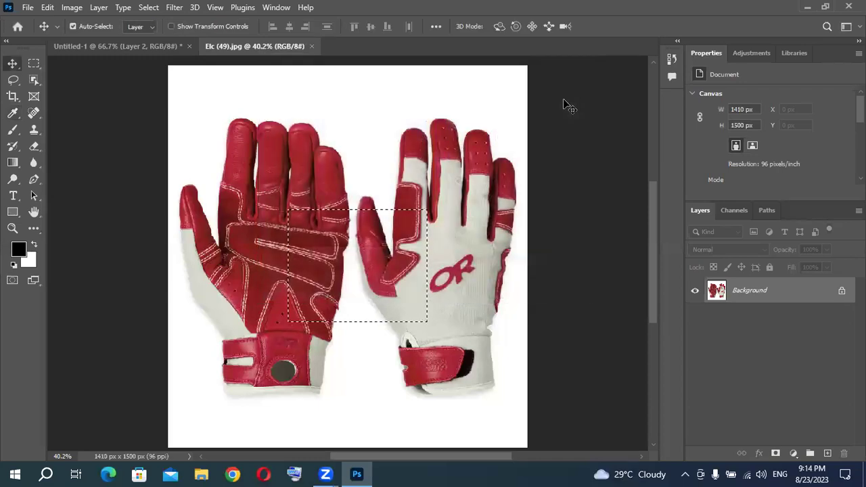
- Set the foreground color to a dark red
{"action": "left_click", "coordinate": [16, 249]}
{"action": "left_click", "coordinate": [416, 147]}
{"action": "left_click", "coordinate": [536, 86]}
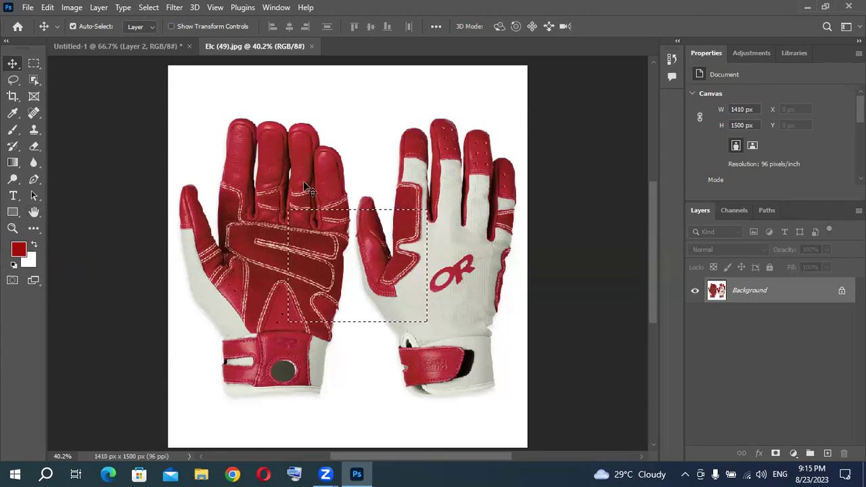
- Try filling the rectangular selection between the gloves with the dark red foreground color several times, undoing each fill
{"action": "key", "text": "alt+BackSpace"}
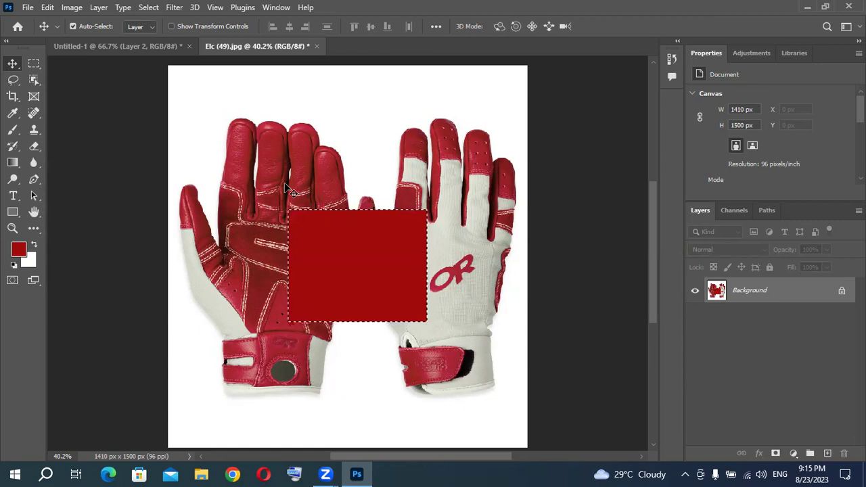
{"action": "key", "text": "ctrl+z"}
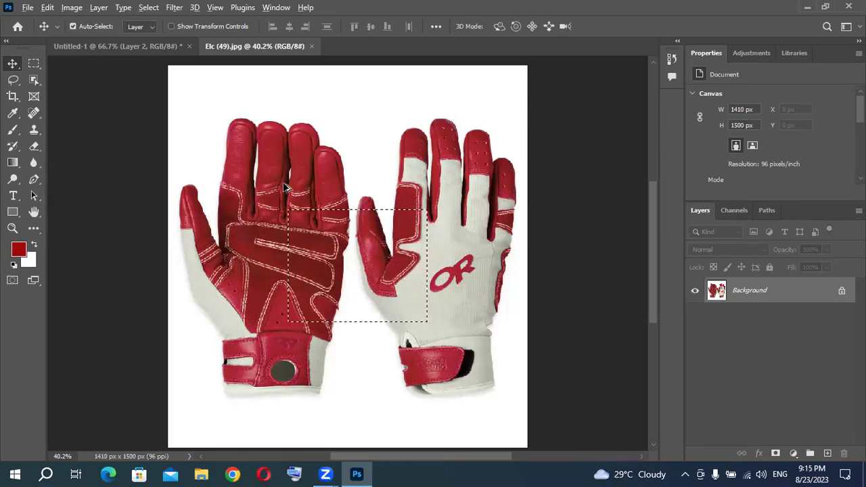
{"action": "key", "text": "alt+BackSpace"}
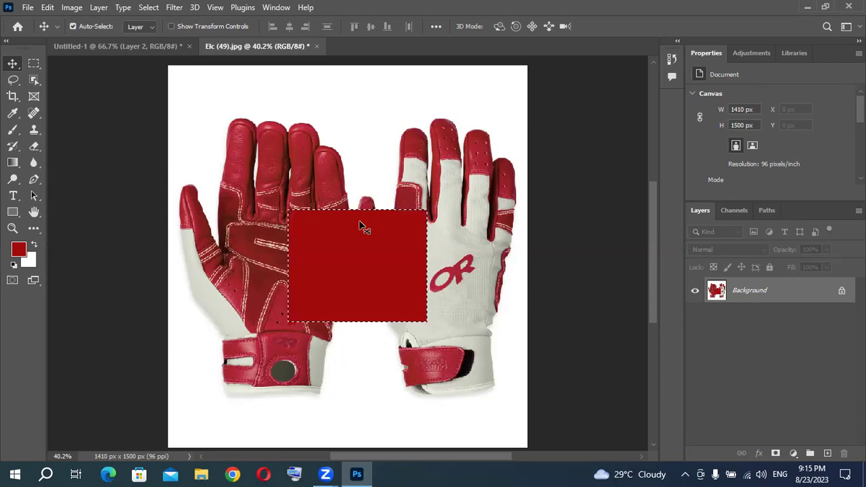
{"action": "key", "text": "ctrl"}
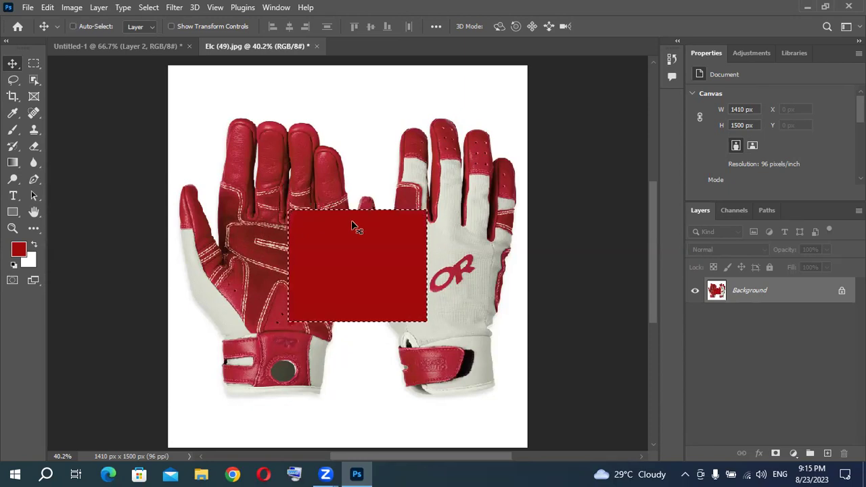
{"action": "key", "text": "ctrl+z"}
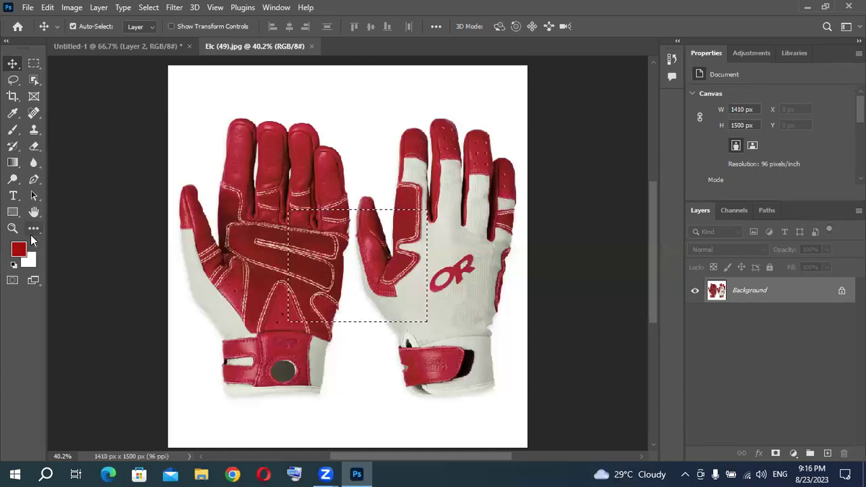
{"action": "key", "text": "alt+BackSpace"}
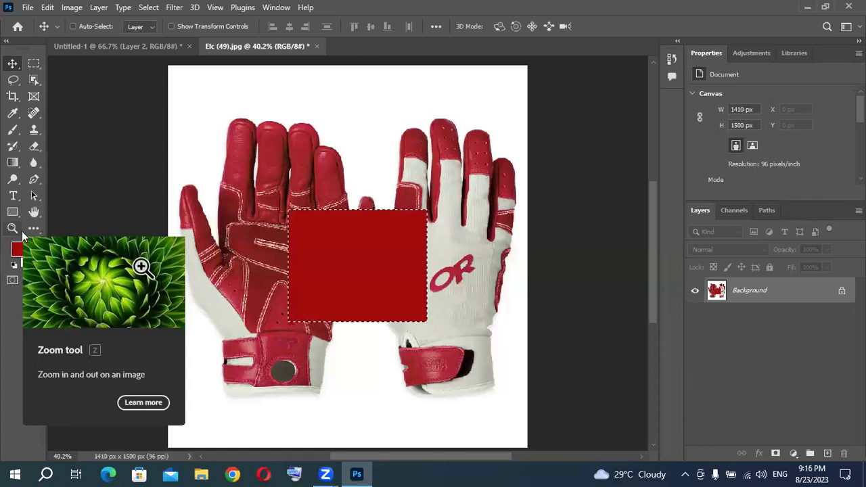
{"action": "key", "text": "ctrl+z"}
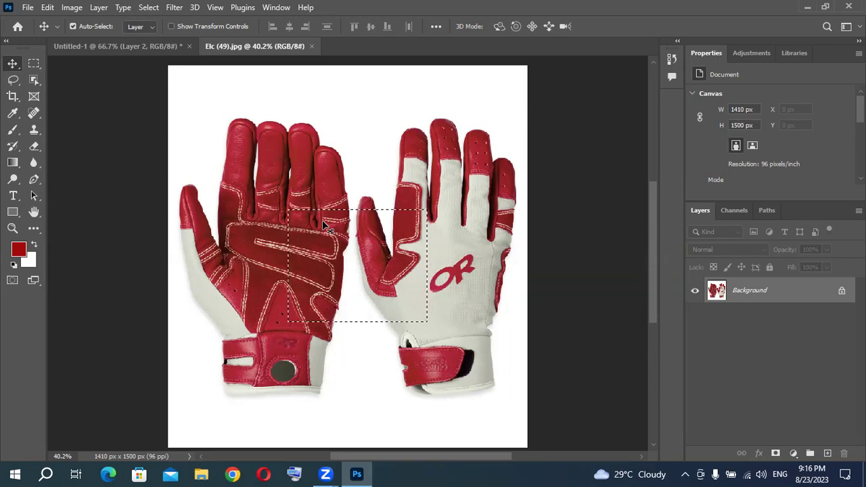
{"action": "key", "text": "ctrl"}
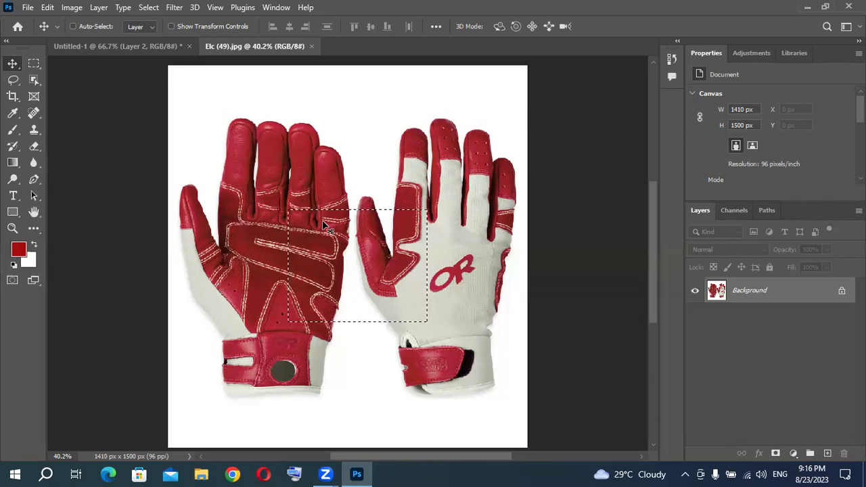
- Invert the rectangular selection on the gloves image and switch it back, going through the inversion twice
{"action": "key", "text": "ctrl+shift+i"}
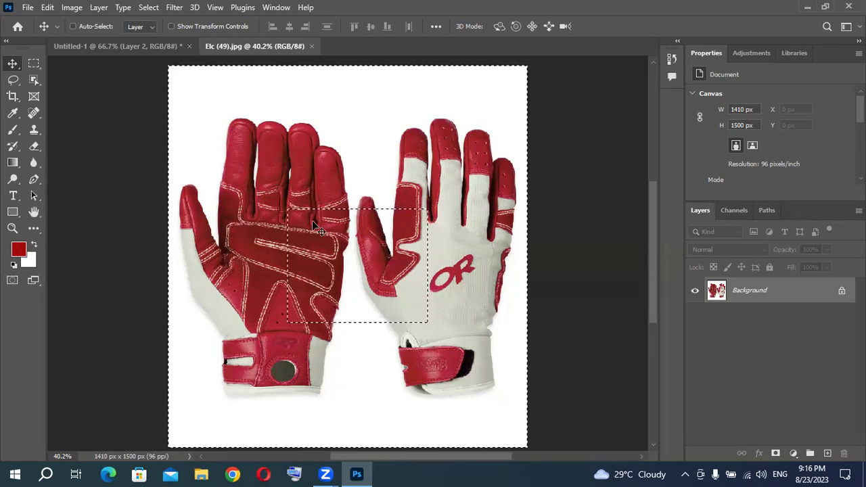
{"action": "key", "text": "ctrl+shift+i"}
{"action": "key", "text": "ctrl+shift+i"}
{"action": "key", "text": "ctrl+shift+i"}
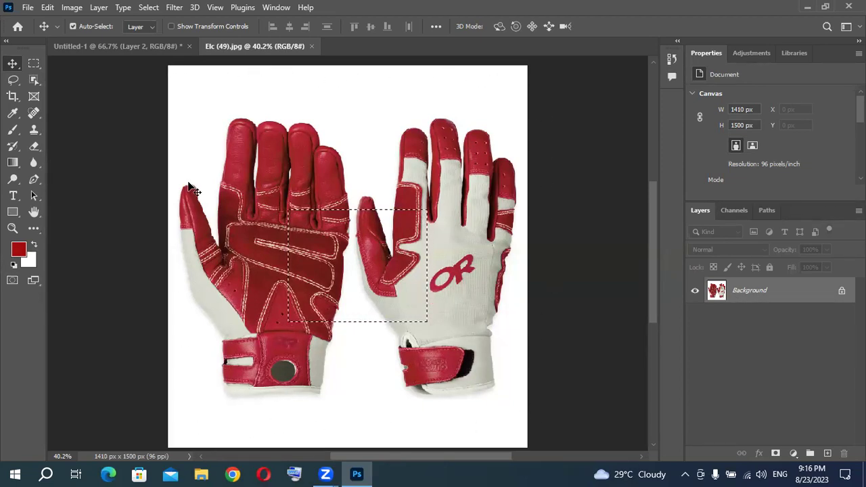
- Invert the selection, fill everything outside the rectangle with the dark red foreground color, and undo the fill and the inversion
{"action": "key", "text": "ctrl+shift+i"}
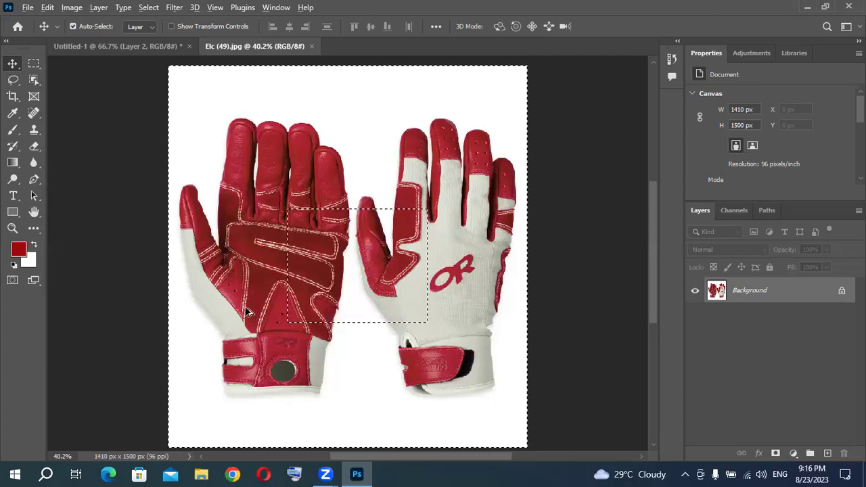
{"action": "key", "text": "alt+BackSpace"}
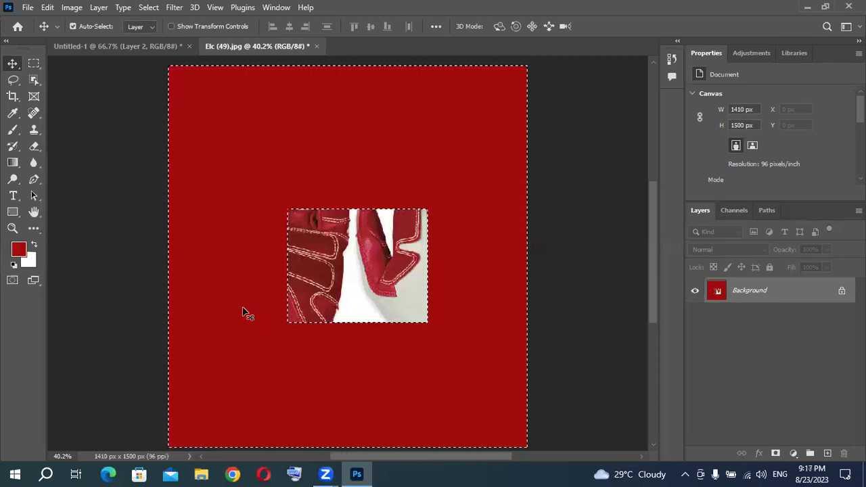
{"action": "key", "text": "ctrl+z"}
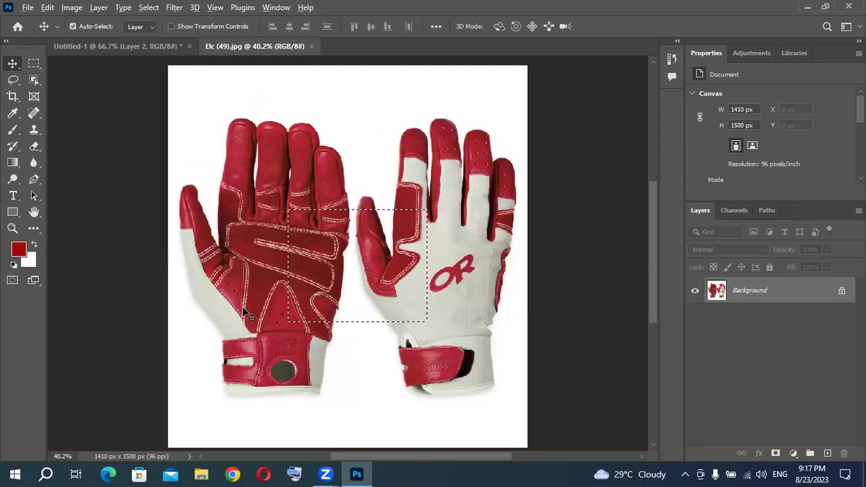
- Clear the selection in the gloves image and delete the back-of-hand glove layer from the Untitled-1 artboard
{"action": "key", "text": "alt+BackSpace"}
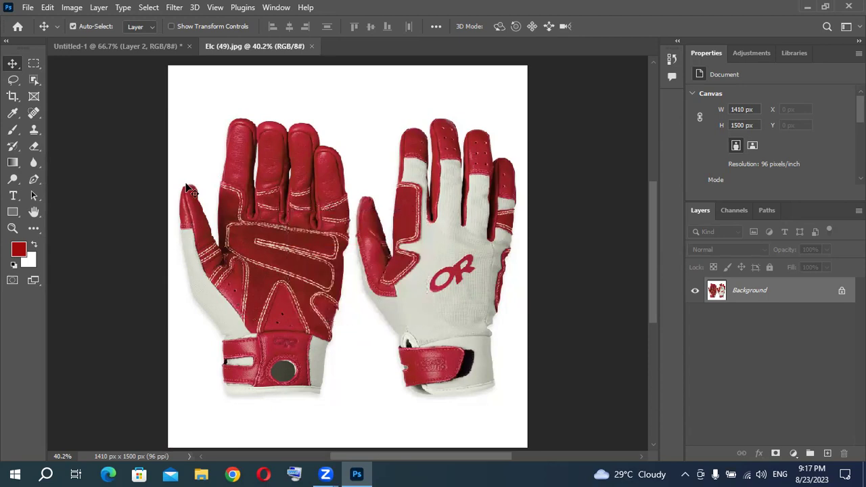
{"action": "key", "text": "m"}
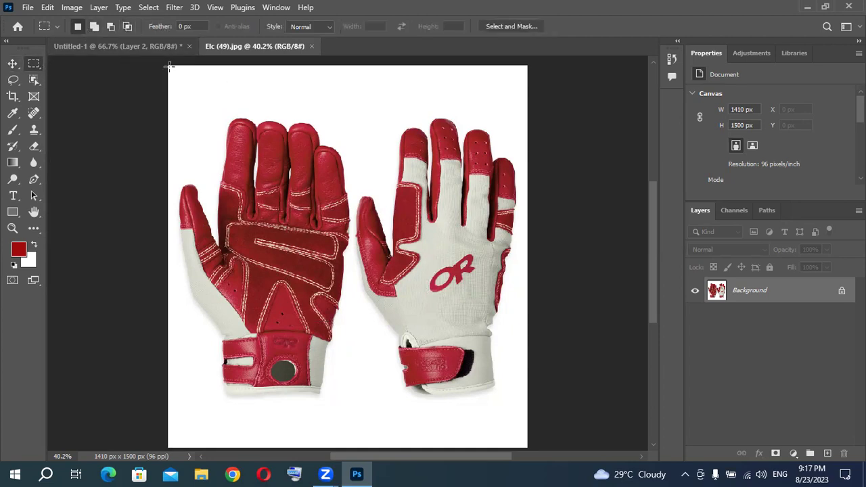
{"action": "left_click", "coordinate": [131, 47]}
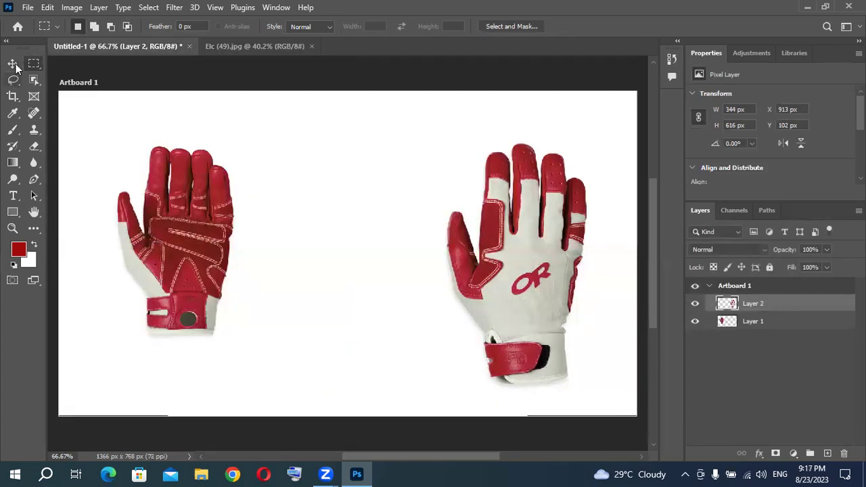
{"action": "left_click", "coordinate": [13, 64]}
{"action": "left_click_drag", "start_coordinate": [543, 241], "coordinate": [406, 207]}
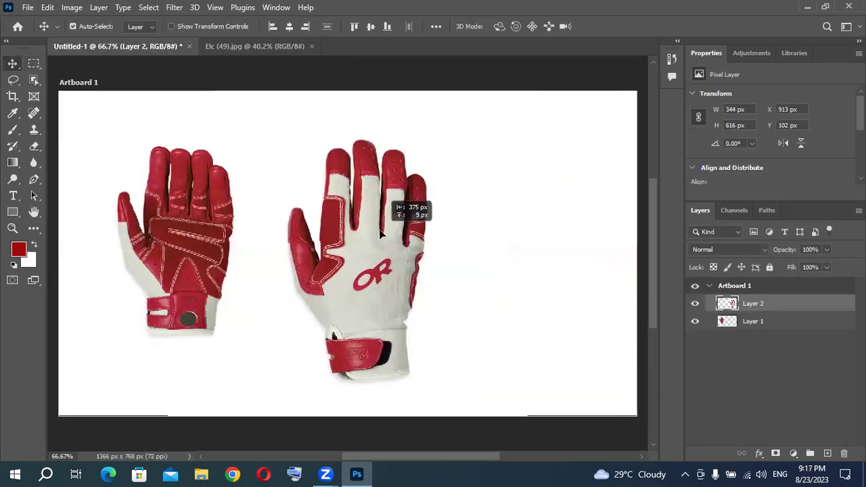
{"action": "key", "text": "Delete"}
- Open the race car image Elc (64) from the Designing Students folder and fit it to the window
{"action": "left_click", "coordinate": [261, 46]}
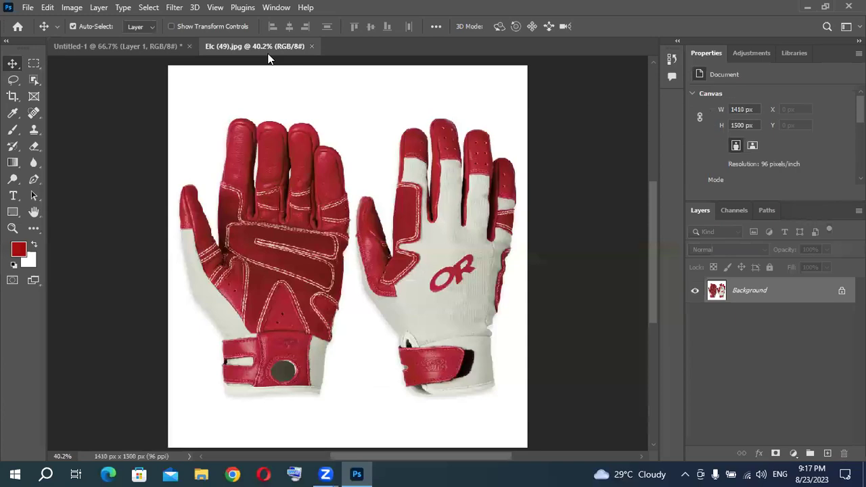
{"action": "key", "text": "ctrl+o"}
{"action": "left_click_drag", "start_coordinate": [422, 80], "coordinate": [428, 141]}
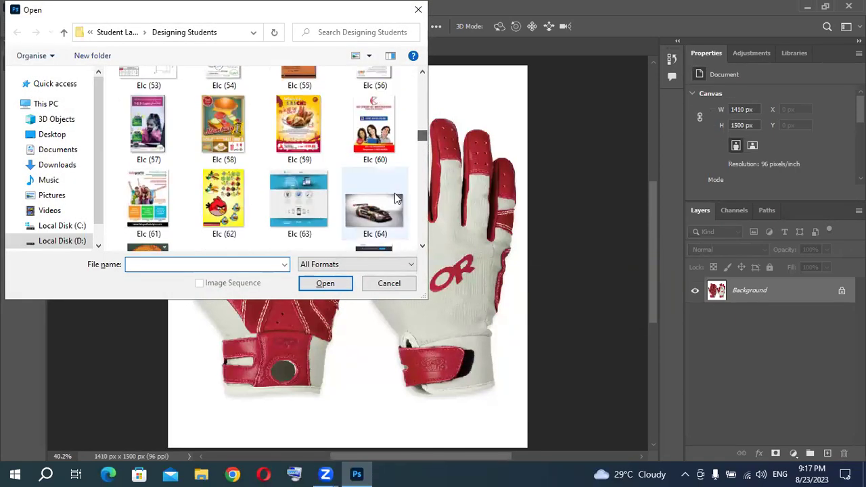
{"action": "left_click", "coordinate": [364, 212]}
{"action": "double_click", "coordinate": [364, 212]}
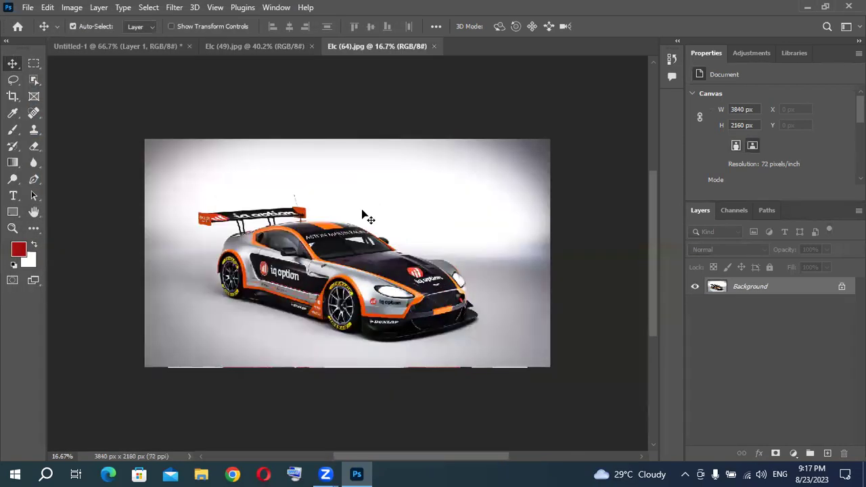
{"action": "key", "text": "ctrl+0"}
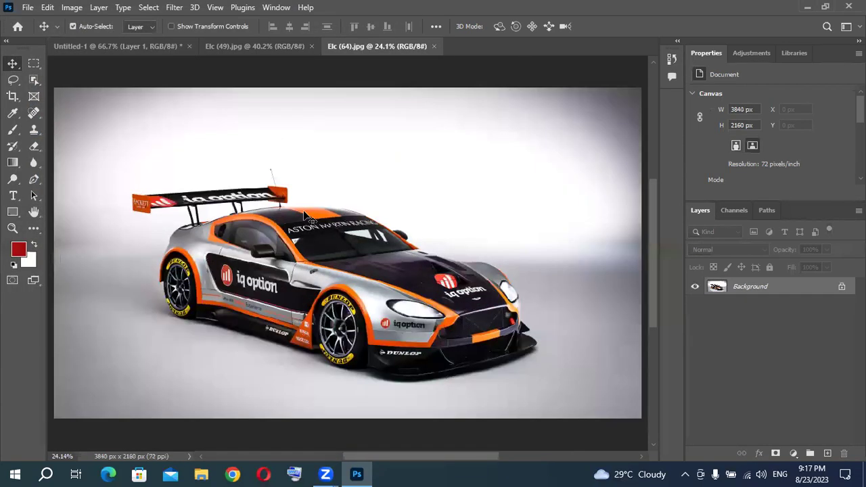
- Copy a rectangular marquee area around the car's cabin and front wheel with 0 px feather and paste it onto the Untitled-1 artboard
{"action": "left_click", "coordinate": [34, 63]}
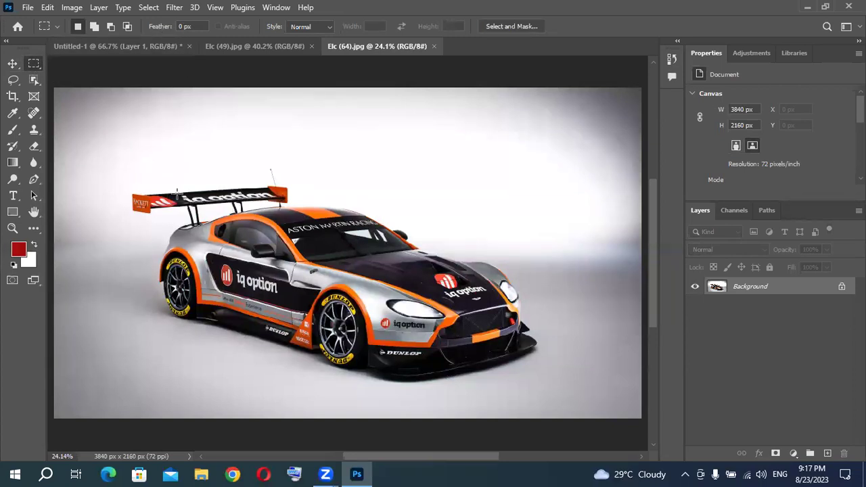
{"action": "left_click_drag", "start_coordinate": [233, 211], "coordinate": [389, 336]}
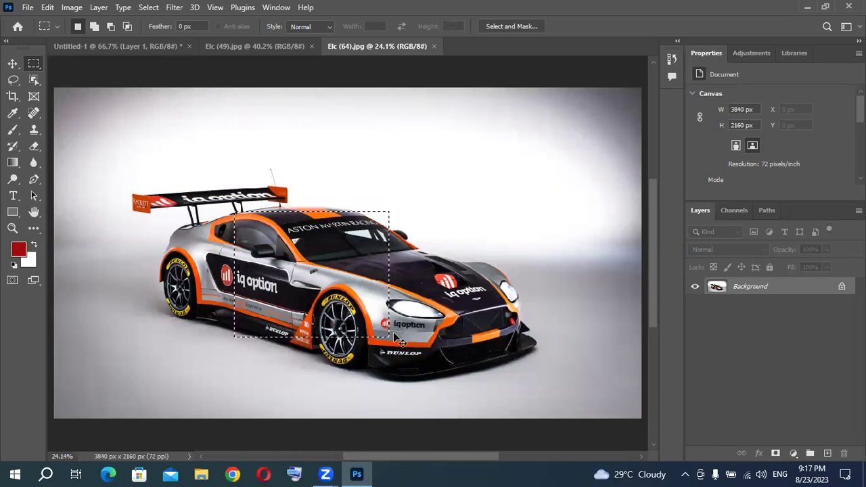
{"action": "left_click", "coordinate": [94, 45]}
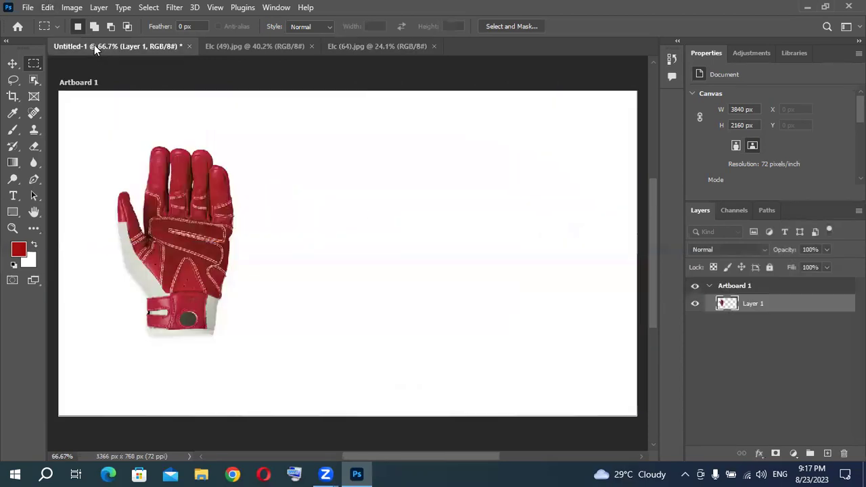
{"action": "key", "text": "ctrl+v"}
- Scale the pasted car piece down to about 386 × 314 px and place it beside the glove
{"action": "key", "text": "ctrl+t"}
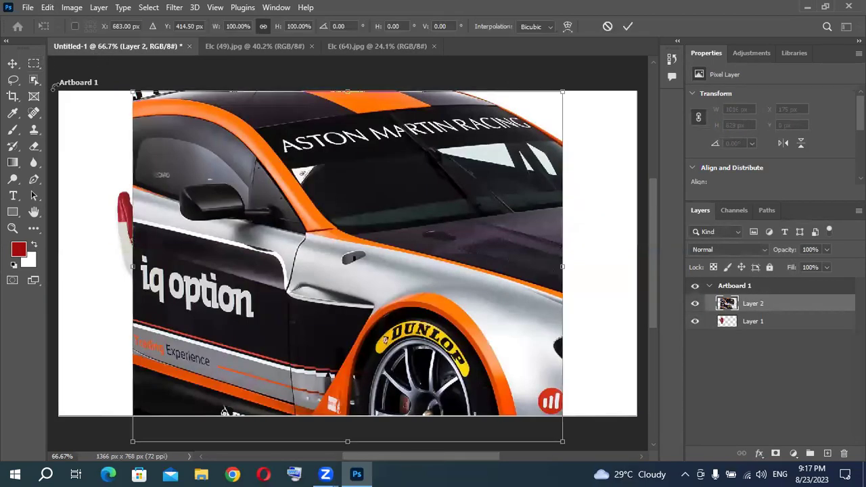
{"action": "left_click_drag", "start_coordinate": [133, 93], "coordinate": [264, 194]}
{"action": "left_click_drag", "start_coordinate": [325, 243], "coordinate": [391, 197]}
{"action": "key", "text": "Return"}
- Replace the car image's selection with a rectangular marquee at 20 px feather around the cabin, and paste its copy onto the Untitled-1 artboard
{"action": "key", "text": "m"}
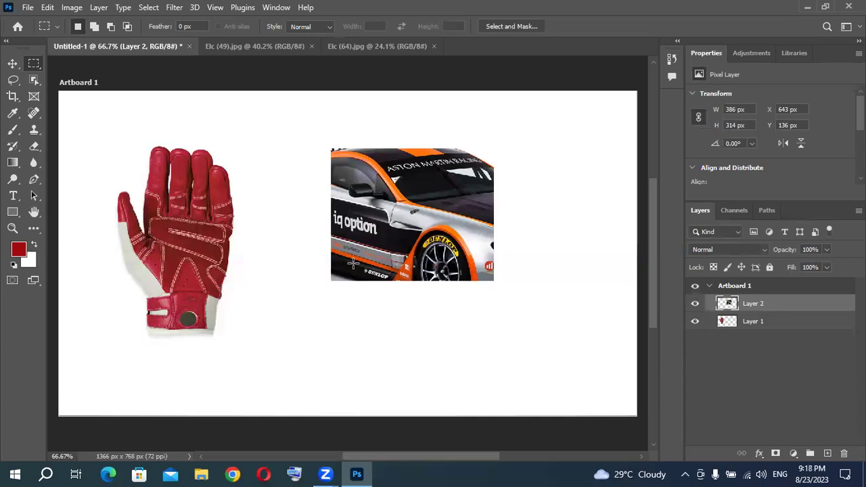
{"action": "left_click", "coordinate": [364, 47]}
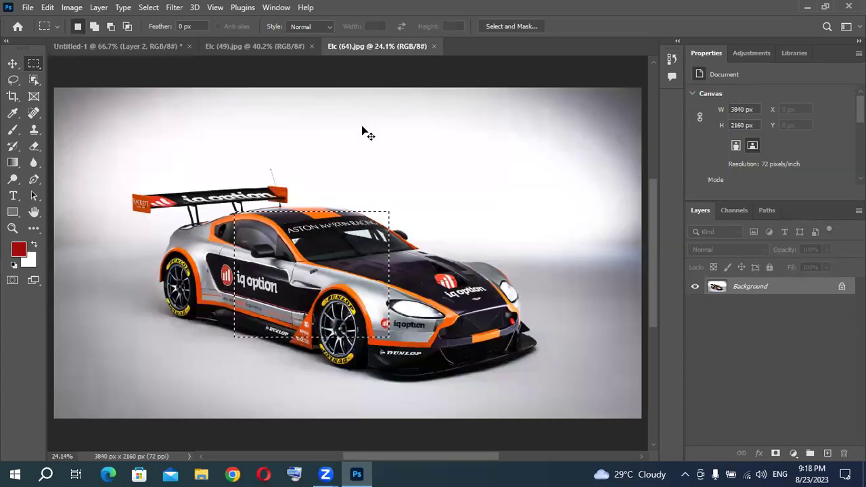
{"action": "key", "text": "ctrl+d"}
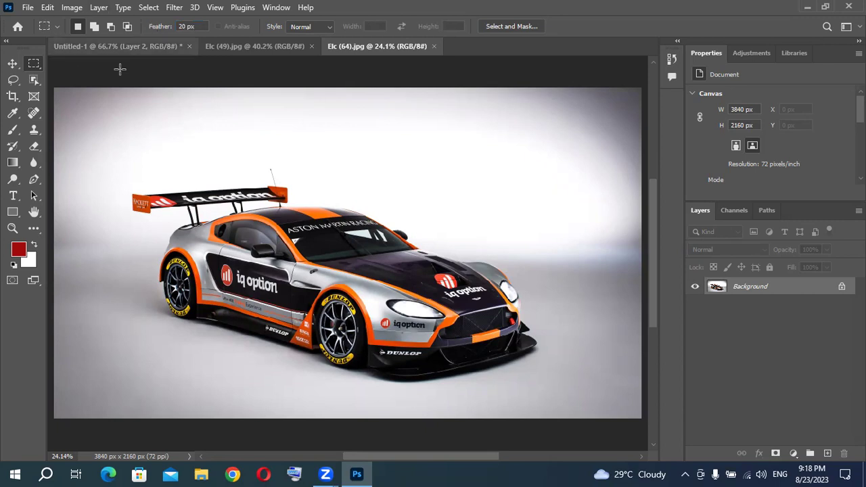
{"action": "left_click_drag", "start_coordinate": [245, 205], "coordinate": [407, 335]}
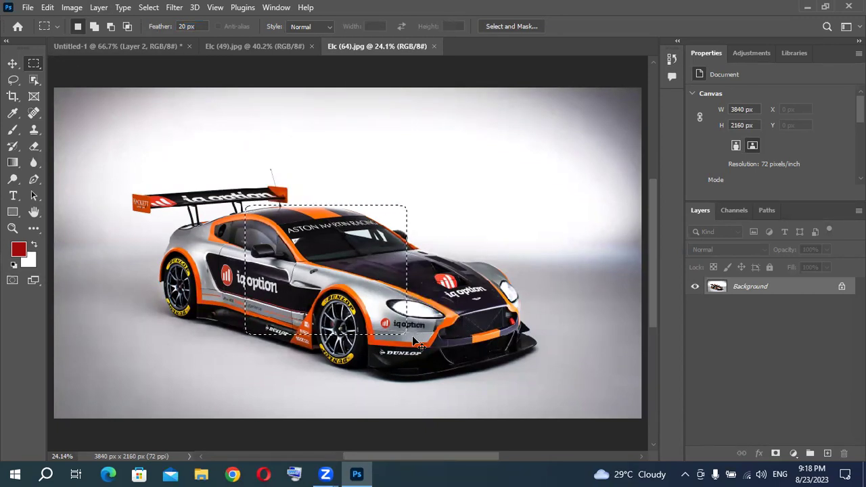
{"action": "left_click", "coordinate": [148, 49]}
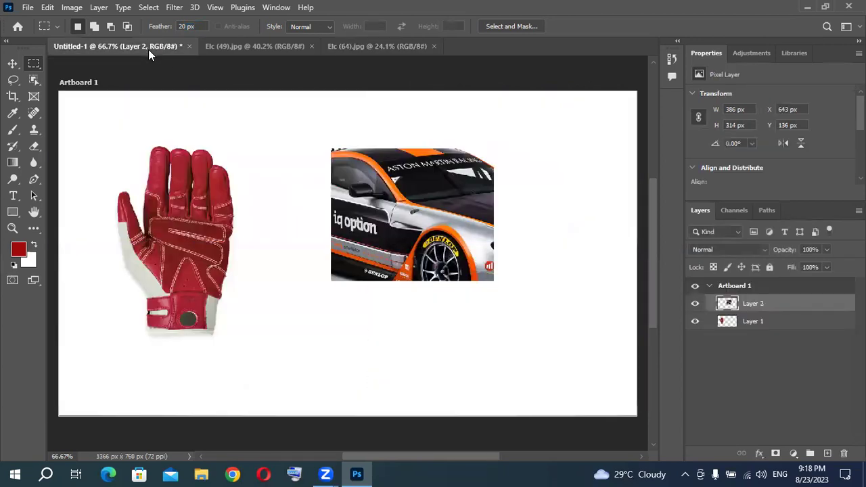
{"action": "key", "text": "ctrl+v"}
- Scale the feathered car piece to about 433 × 355 px and arrange both car pieces side by side near the artboard's upper edge
{"action": "key", "text": "ctrl+t"}
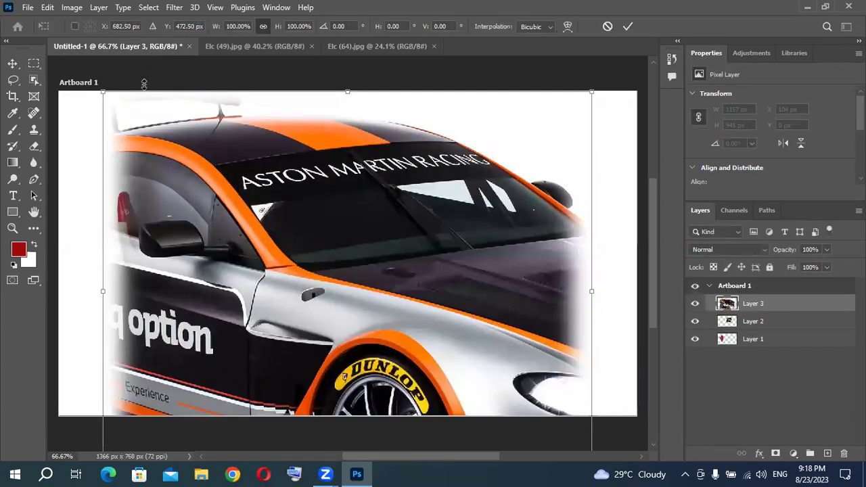
{"action": "left_click_drag", "start_coordinate": [103, 92], "coordinate": [255, 217]}
{"action": "key", "text": "Return"}
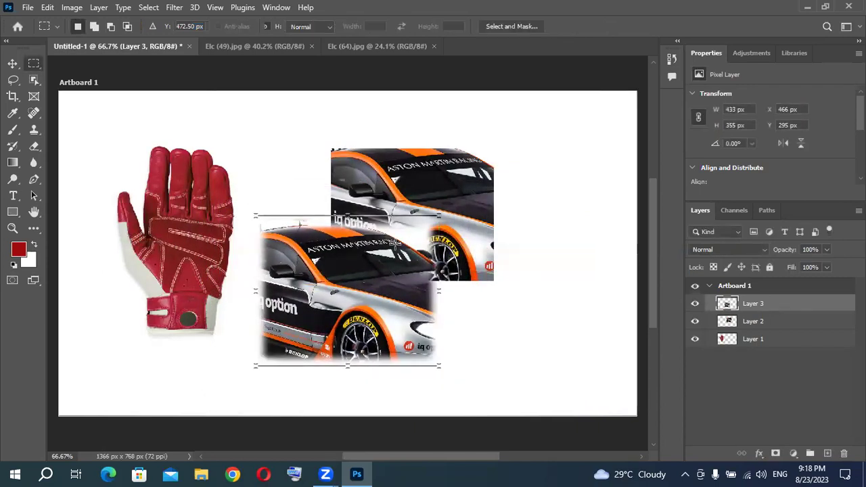
{"action": "left_click_drag", "start_coordinate": [459, 162], "coordinate": [567, 126]}
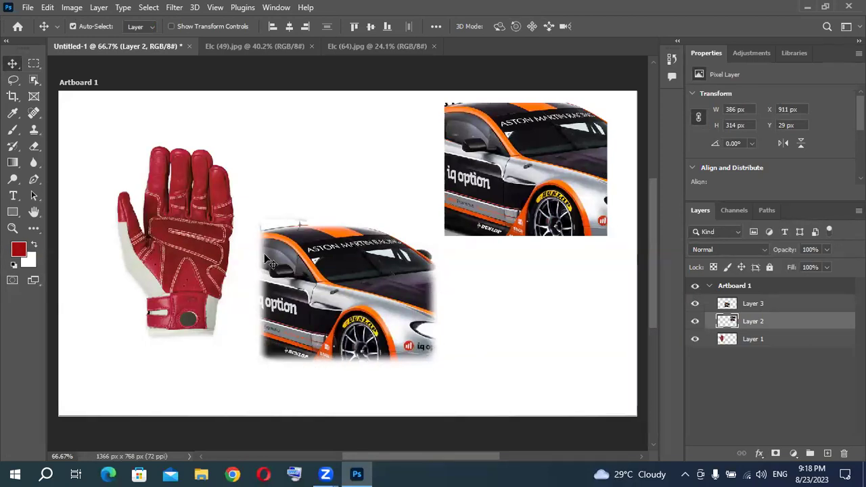
{"action": "left_click_drag", "start_coordinate": [308, 271], "coordinate": [268, 82]}
- Return to the car image Elc (64) and clear its selection
{"action": "left_click", "coordinate": [289, 47]}
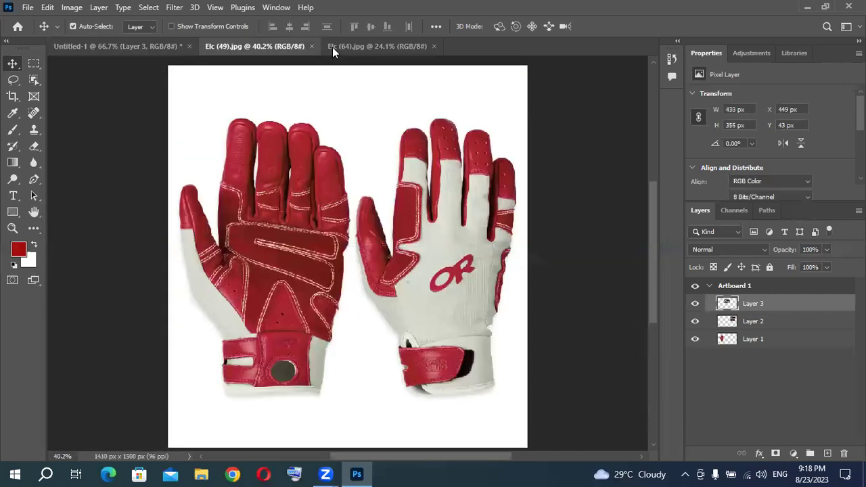
{"action": "left_click", "coordinate": [332, 47]}
{"action": "key", "text": "ctrl+d"}
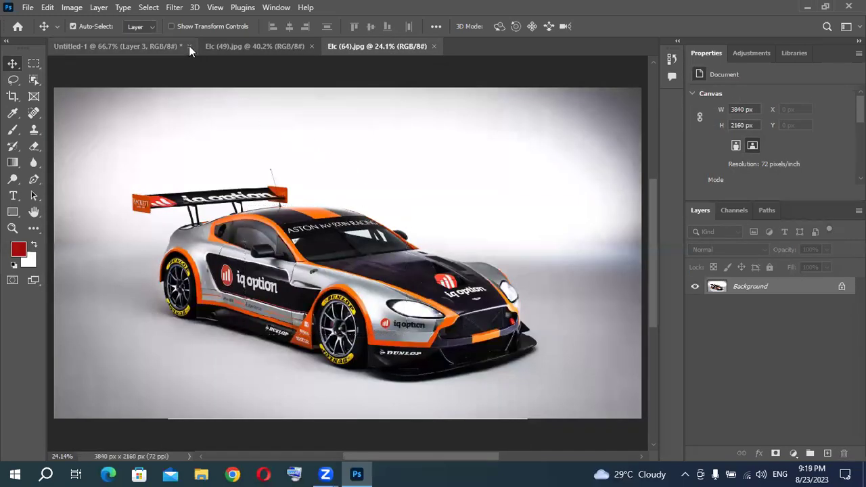
- Select the car's cabin with a rectangular marquee at 60 px feather and paste its copy onto the Untitled-1 artboard
{"action": "left_click", "coordinate": [34, 64]}
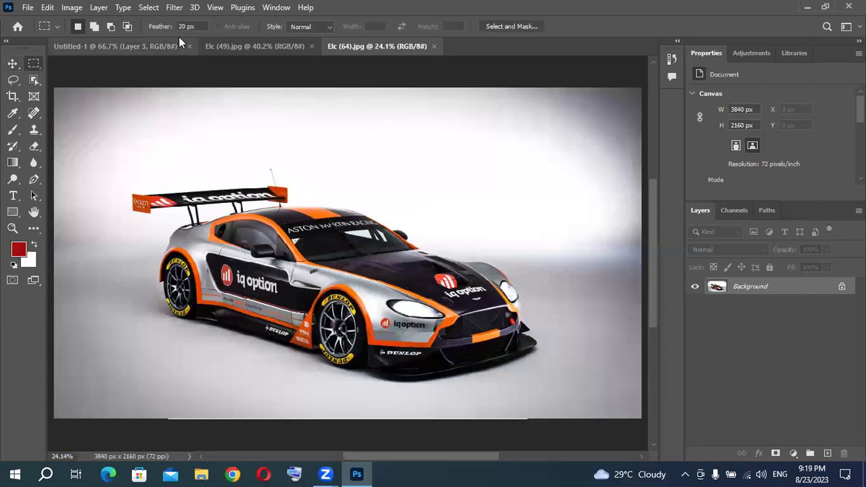
{"action": "left_click", "coordinate": [192, 26]}
{"action": "type", "text": "60"}
{"action": "left_click_drag", "start_coordinate": [223, 208], "coordinate": [403, 329]}
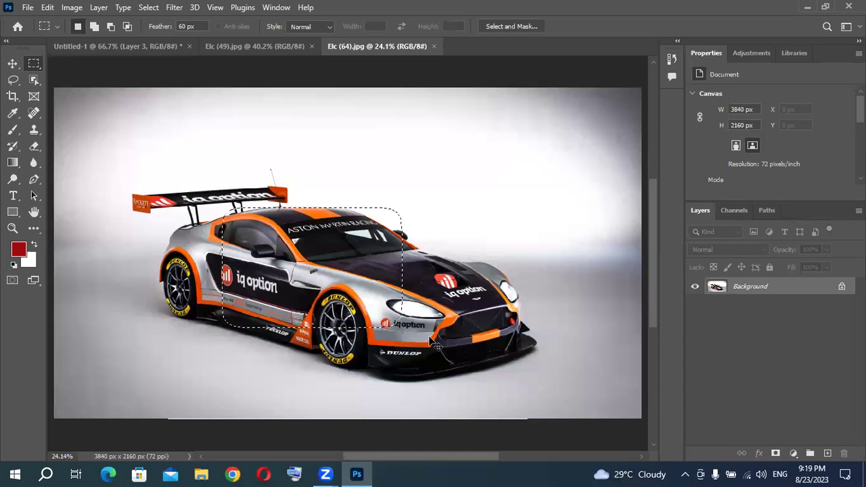
{"action": "left_click", "coordinate": [154, 48]}
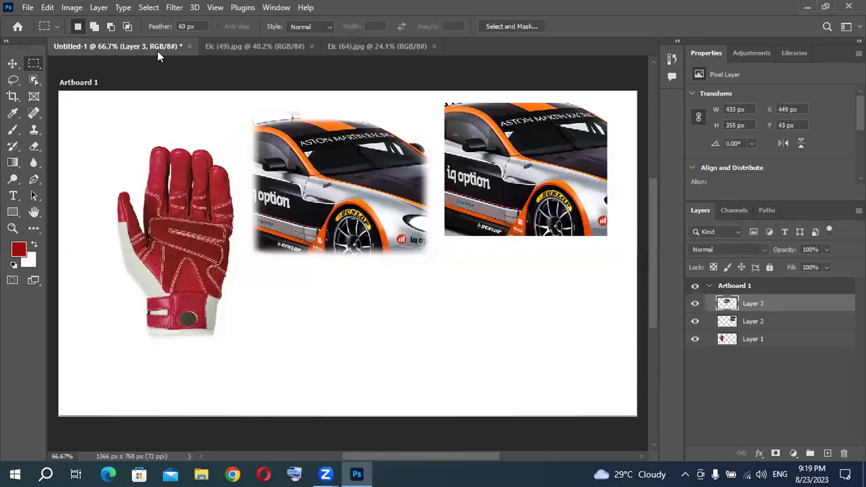
{"action": "key", "text": "ctrl+v"}
- Scale the pasted feathered car piece to about 446 × 327 px and place it below the first feathered car piece
{"action": "key", "text": "ctrl+t"}
{"action": "left_click_drag", "start_coordinate": [69, 98], "coordinate": [324, 260]}
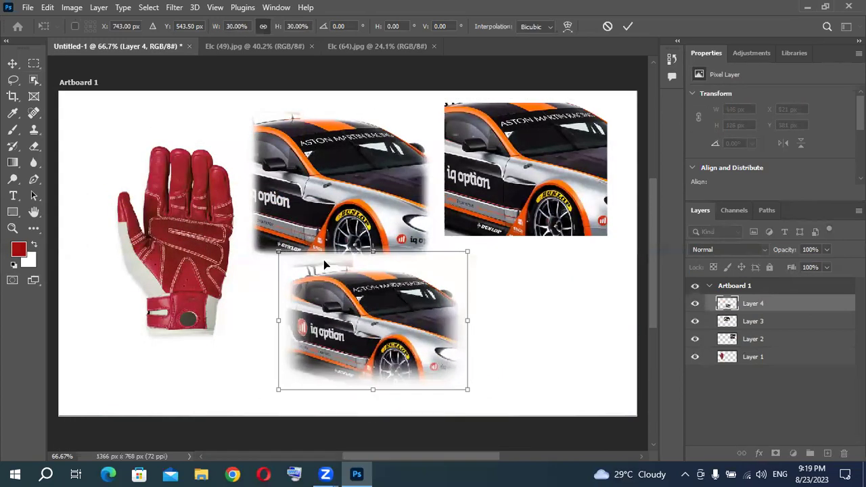
{"action": "key", "text": "Return"}
{"action": "mouse_move", "coordinate": [332, 302]}
{"action": "left_mouse_down"}
{"action": "mouse_move", "coordinate": [237, 292]}
{"action": "mouse_move", "coordinate": [337, 303]}
{"action": "left_mouse_up"}
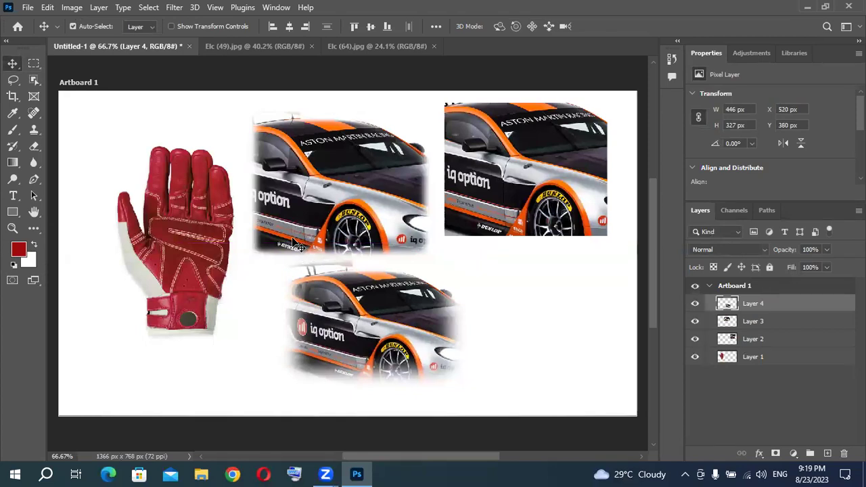
- In Elc (64), reset the Rectangular Marquee feather to 0 px and replace the selection with a rectangle around the rear wing
{"action": "left_click", "coordinate": [350, 47]}
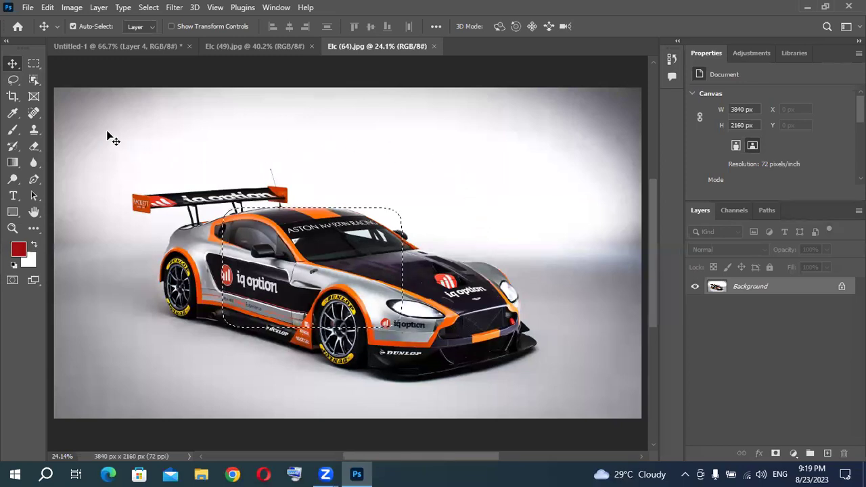
{"action": "left_click", "coordinate": [31, 64]}
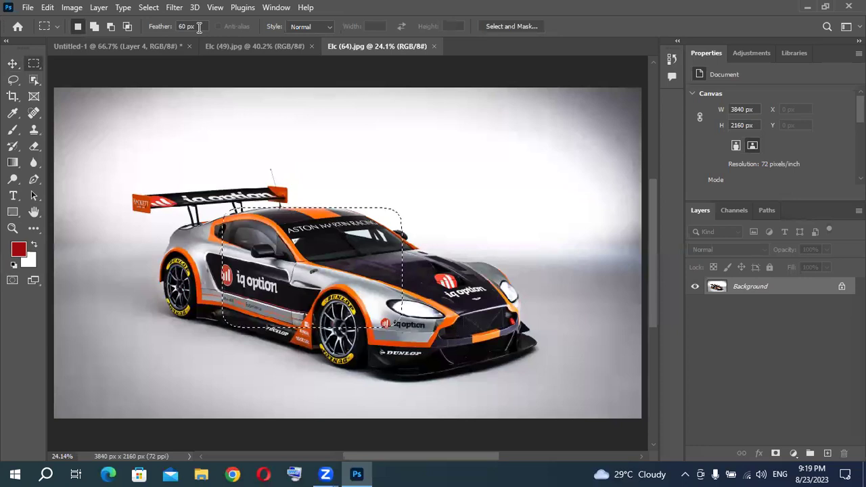
{"action": "left_click_drag", "start_coordinate": [201, 28], "coordinate": [170, 32]}
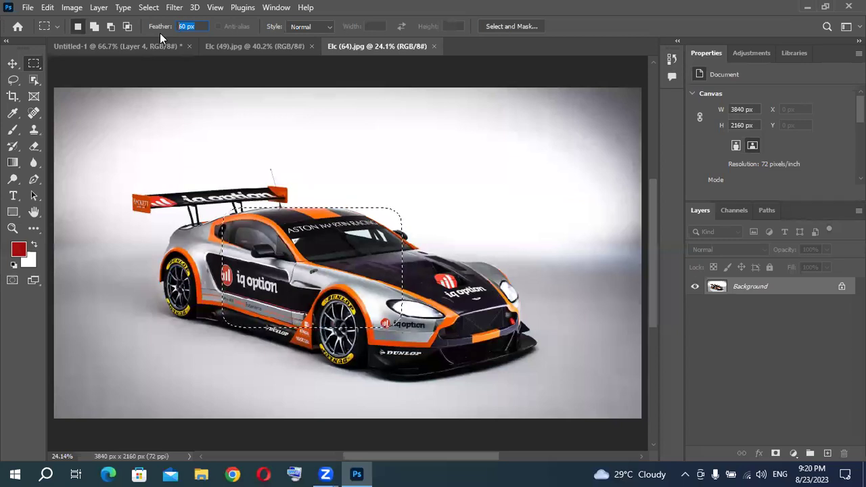
{"action": "type", "text": "0"}
{"action": "left_click", "coordinate": [390, 171]}
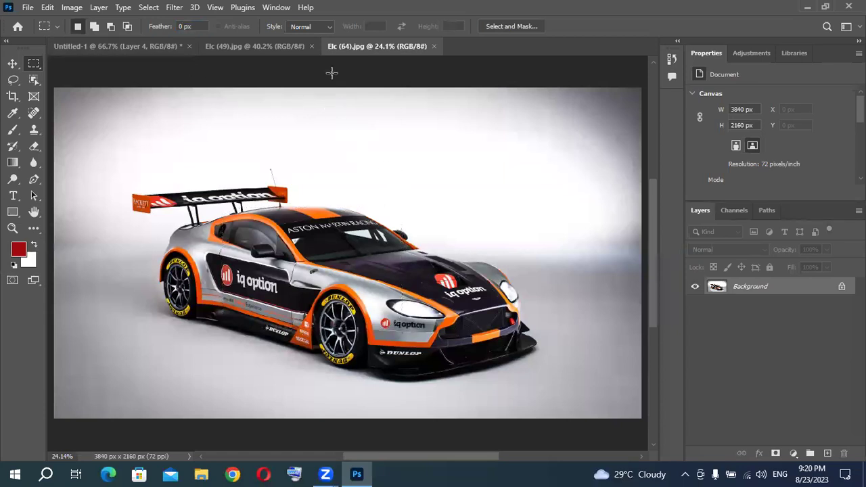
{"action": "left_click_drag", "start_coordinate": [180, 178], "coordinate": [258, 244]}
- Set the marquee style to Fixed Ratio 1:1, draw a square selection over the middle of the car, and clear it
{"action": "left_click", "coordinate": [331, 26]}
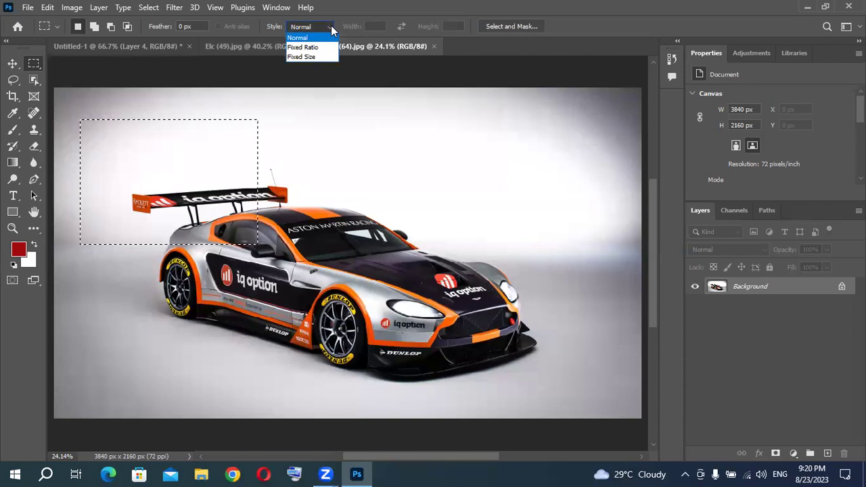
{"action": "left_click", "coordinate": [318, 52]}
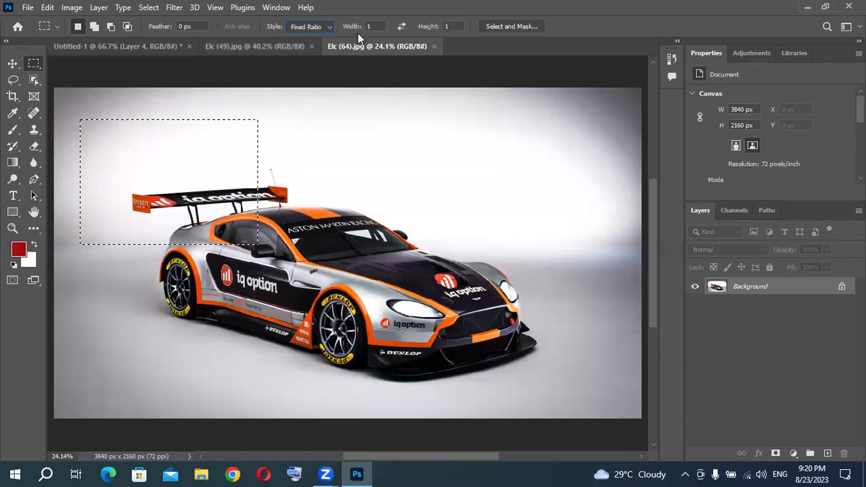
{"action": "left_click", "coordinate": [325, 113]}
{"action": "left_click_drag", "start_coordinate": [280, 149], "coordinate": [483, 357]}
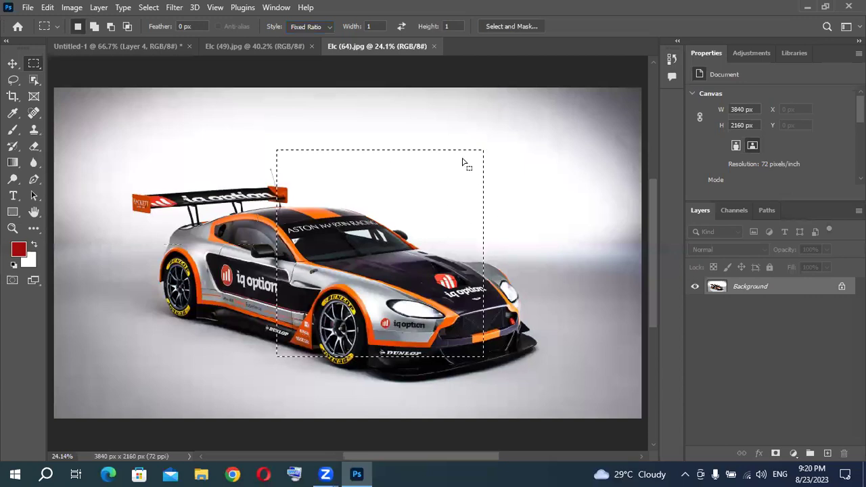
{"action": "key", "text": "ctrl+d"}
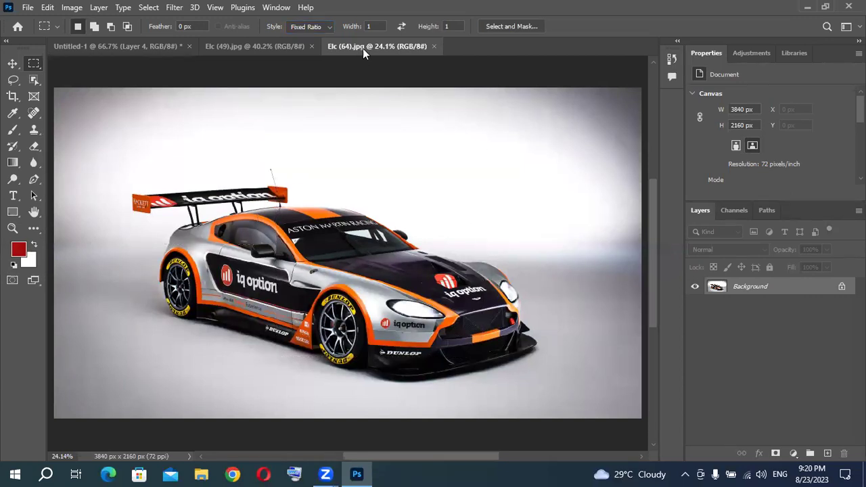
- Compare a free rectangular marquee in Normal style with a square one in Fixed Ratio style, clearing each selection
{"action": "left_click", "coordinate": [310, 26]}
{"action": "left_click", "coordinate": [301, 35]}
{"action": "left_click_drag", "start_coordinate": [182, 153], "coordinate": [585, 407]}
{"action": "left_click", "coordinate": [470, 137]}
{"action": "left_click", "coordinate": [310, 26]}
{"action": "left_click", "coordinate": [314, 43]}
{"action": "left_click_drag", "start_coordinate": [246, 131], "coordinate": [472, 355]}
{"action": "left_click", "coordinate": [368, 82]}
- Set the marquee style to Fixed Size, place a 64 × 64 px selection above the car, and clear it
{"action": "left_click", "coordinate": [310, 26]}
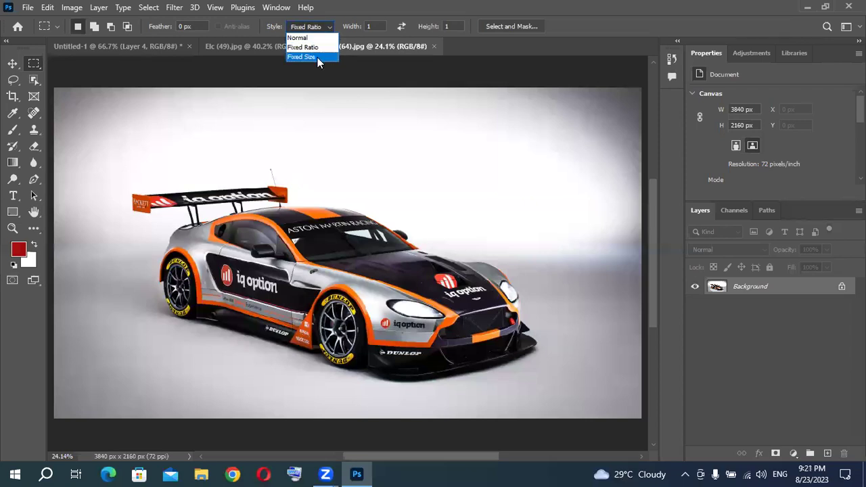
{"action": "left_click", "coordinate": [317, 58]}
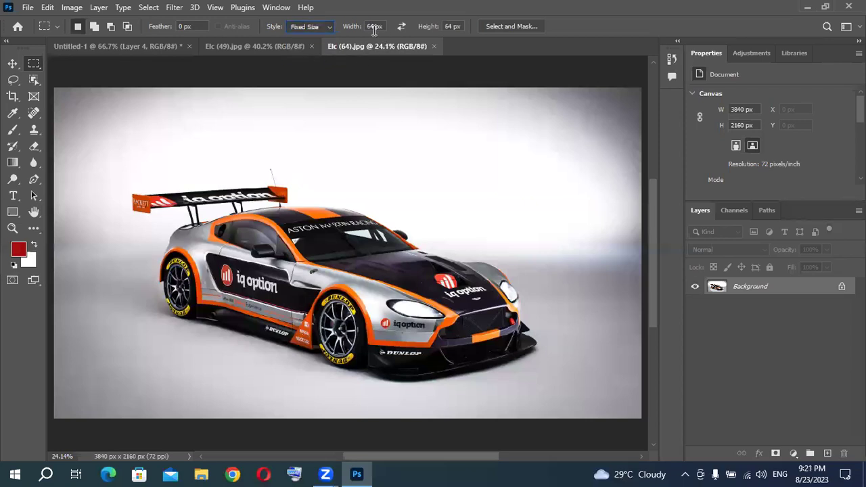
{"action": "mouse_move", "coordinate": [310, 151]}
{"action": "left_mouse_down"}
{"action": "mouse_move", "coordinate": [267, 162]}
{"action": "mouse_move", "coordinate": [324, 233]}
{"action": "mouse_move", "coordinate": [317, 142]}
{"action": "mouse_move", "coordinate": [317, 157]}
{"action": "left_mouse_up"}
{"action": "key", "text": "ctrl+d"}
- Try a fixed-size marquee 100 px wide and 200 px high above the car, and return the marquee style to Normal
{"action": "type", "text": "100"}
{"action": "key", "text": "Tab"}
{"action": "type", "text": "200"}
{"action": "left_click_drag", "start_coordinate": [294, 142], "coordinate": [332, 155]}
{"action": "key", "text": "ctrl+d"}
{"action": "key", "text": "ctrl+z"}
{"action": "left_click", "coordinate": [328, 27]}
{"action": "left_click", "coordinate": [315, 36]}
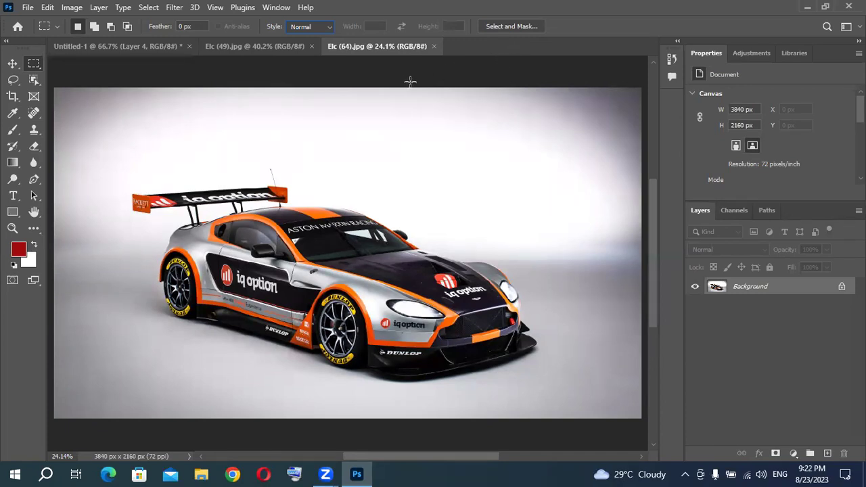
- Switch to the Elliptical Marquee tool, draw a trial round selection over the car's rear half, and clear it
{"action": "right_click", "coordinate": [33, 65]}
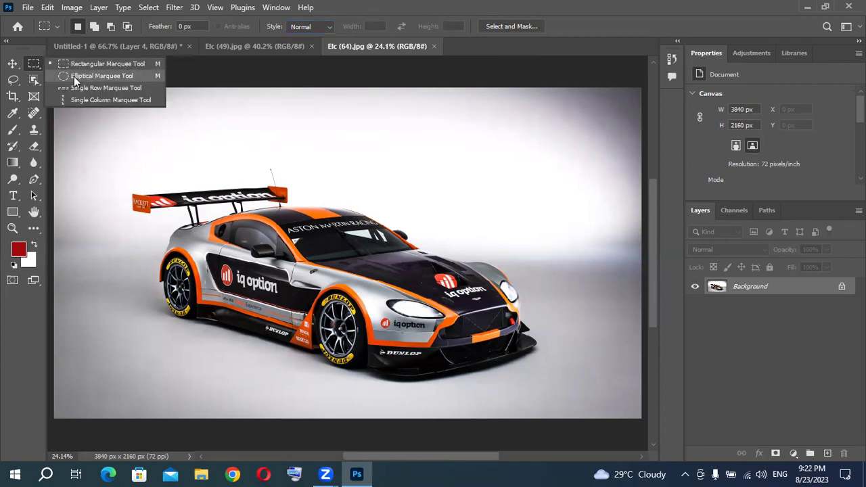
{"action": "left_click", "coordinate": [74, 76]}
{"action": "left_click_drag", "start_coordinate": [183, 175], "coordinate": [361, 339]}
{"action": "key", "text": "ctrl+d"}
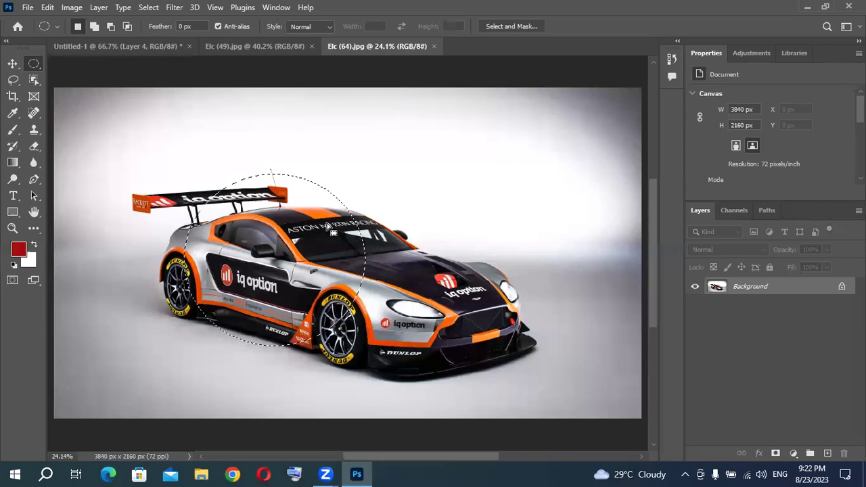
- Select the car's hood and the background beside it with an elliptical marquee, and paste the copy onto the Untitled-1 artboard
{"action": "left_click_drag", "start_coordinate": [416, 156], "coordinate": [595, 339]}
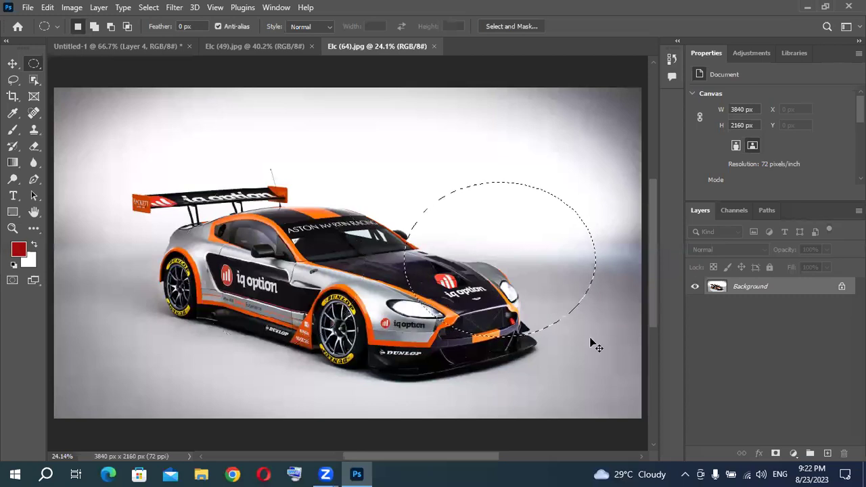
{"action": "left_click", "coordinate": [158, 45]}
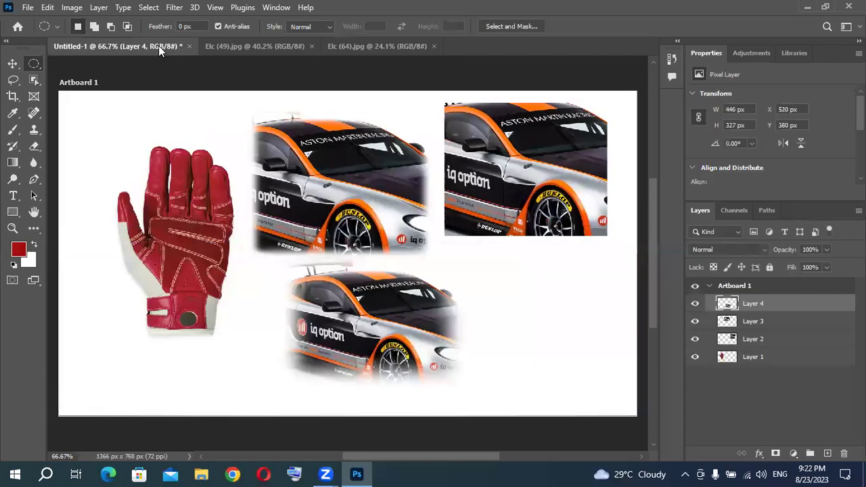
{"action": "key", "text": "ctrl+v"}
- Scale the elliptical car piece to about 371 × 301 px and place it near the artboard's lower right corner
{"action": "key", "text": "ctrl+t"}
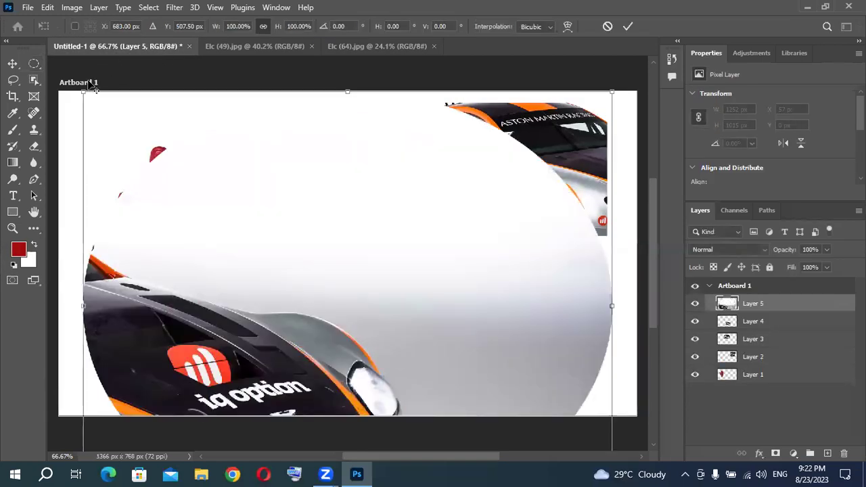
{"action": "left_click_drag", "start_coordinate": [86, 90], "coordinate": [257, 238]}
{"action": "left_click_drag", "start_coordinate": [330, 285], "coordinate": [521, 304]}
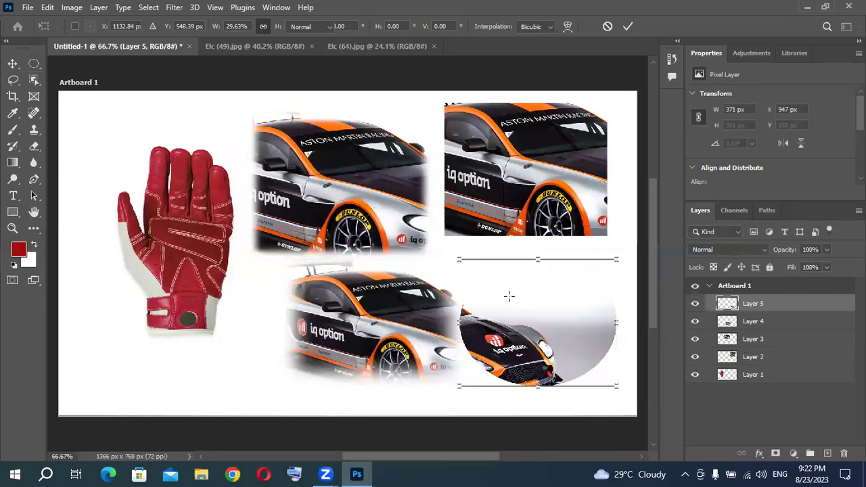
{"action": "key", "text": "Return"}
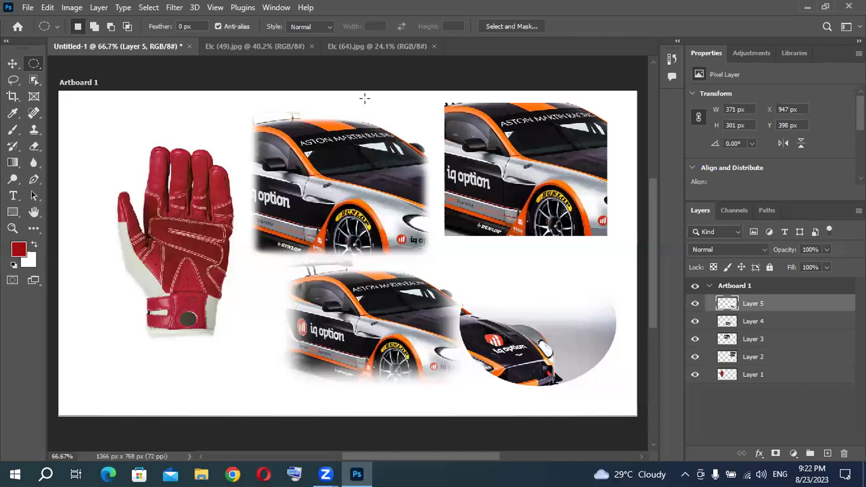
{"action": "left_click", "coordinate": [252, 46]}
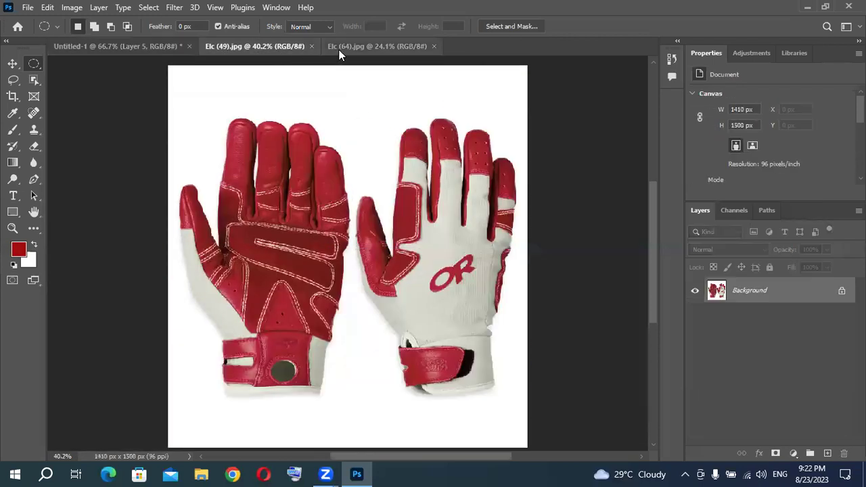
{"action": "left_click", "coordinate": [348, 44]}
{"action": "left_click", "coordinate": [259, 44]}
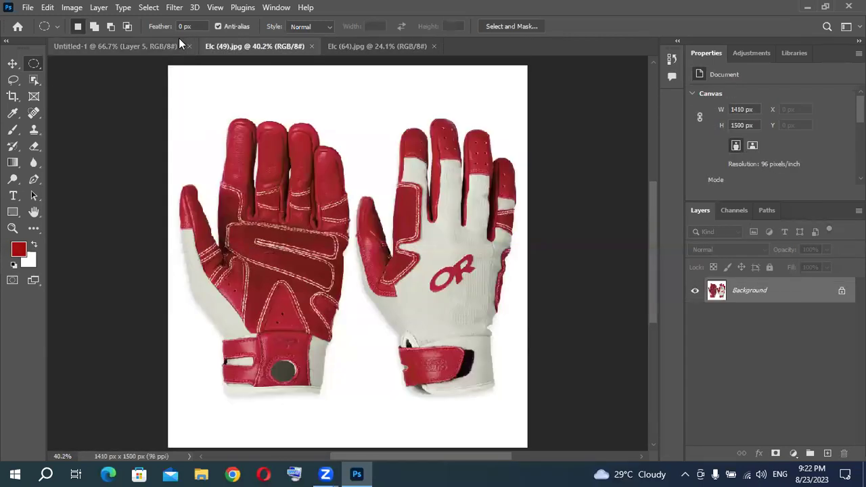
{"action": "left_click", "coordinate": [137, 46]}
{"action": "left_click", "coordinate": [251, 46]}
{"action": "left_click", "coordinate": [354, 49]}
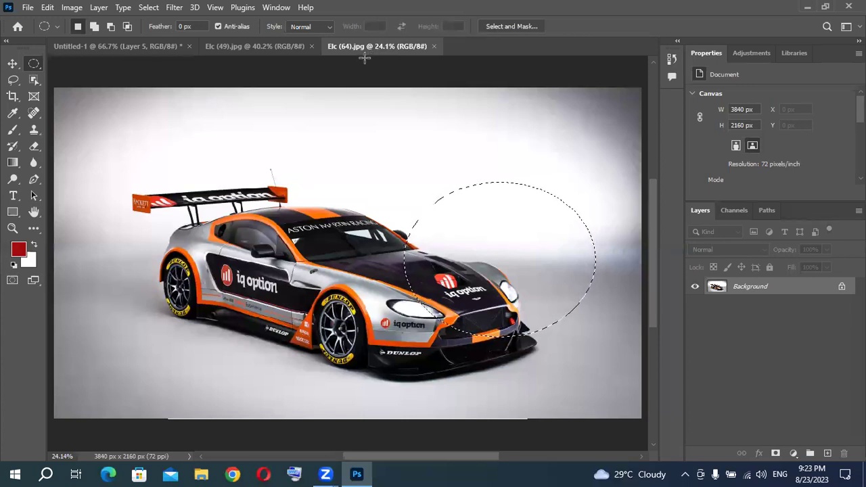
{"action": "left_click", "coordinate": [808, 7]}
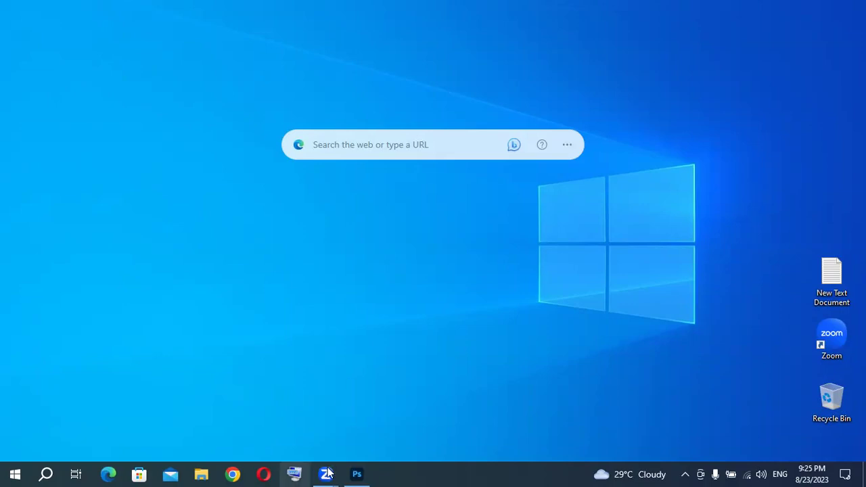
{"action": "left_click", "coordinate": [357, 474]}
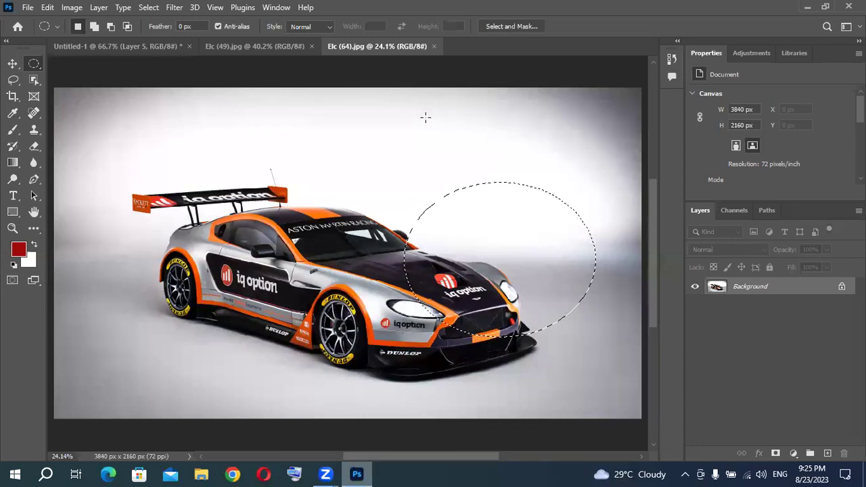
{"action": "left_click", "coordinate": [119, 46]}
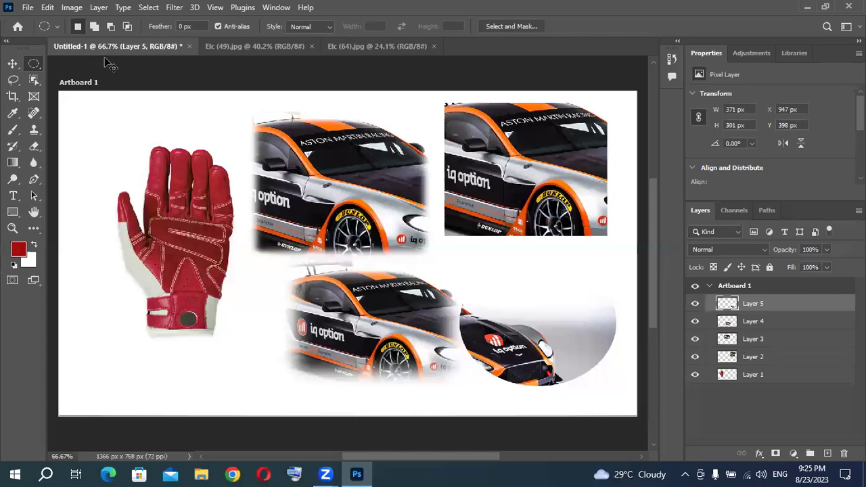
- View the Web presets for a new document and close the dialog without creating one
{"action": "key", "text": "ctrl+n"}
{"action": "left_click", "coordinate": [346, 36]}
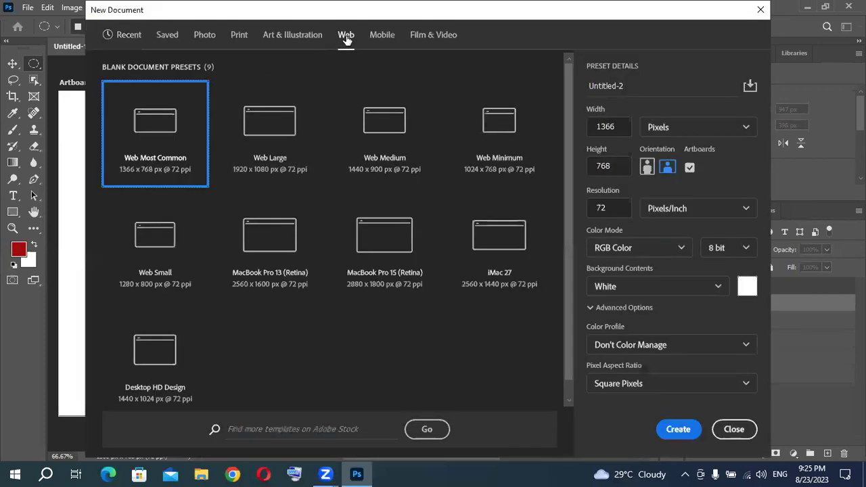
{"action": "left_click", "coordinate": [736, 431]}
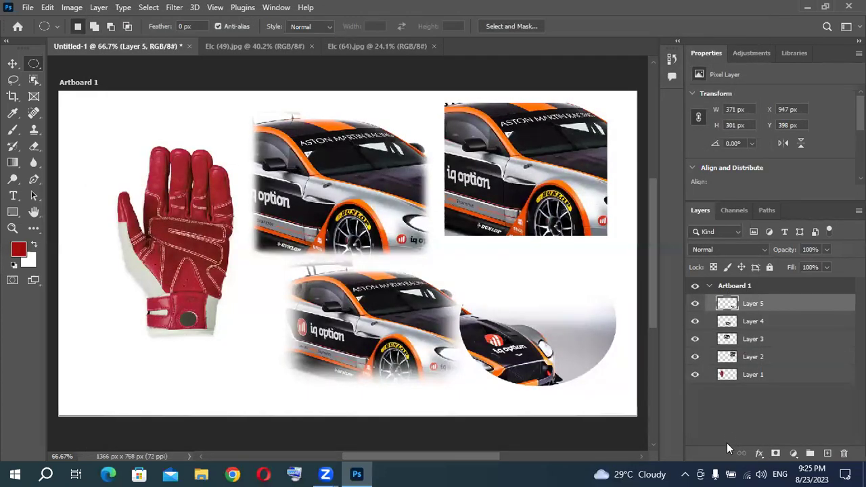